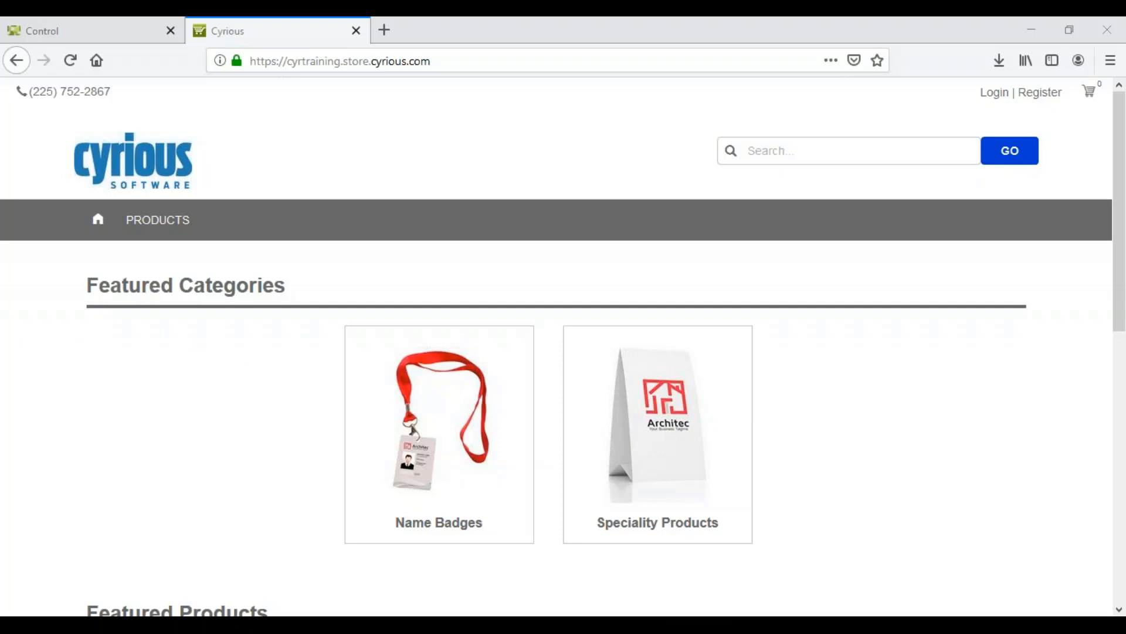
Open the Cyrious Business Cards Box of 100 from the featured products and start customizing its design
{"action": "scroll", "coordinate": [242, 421], "scroll_direction": "down", "scroll_amount": 2}
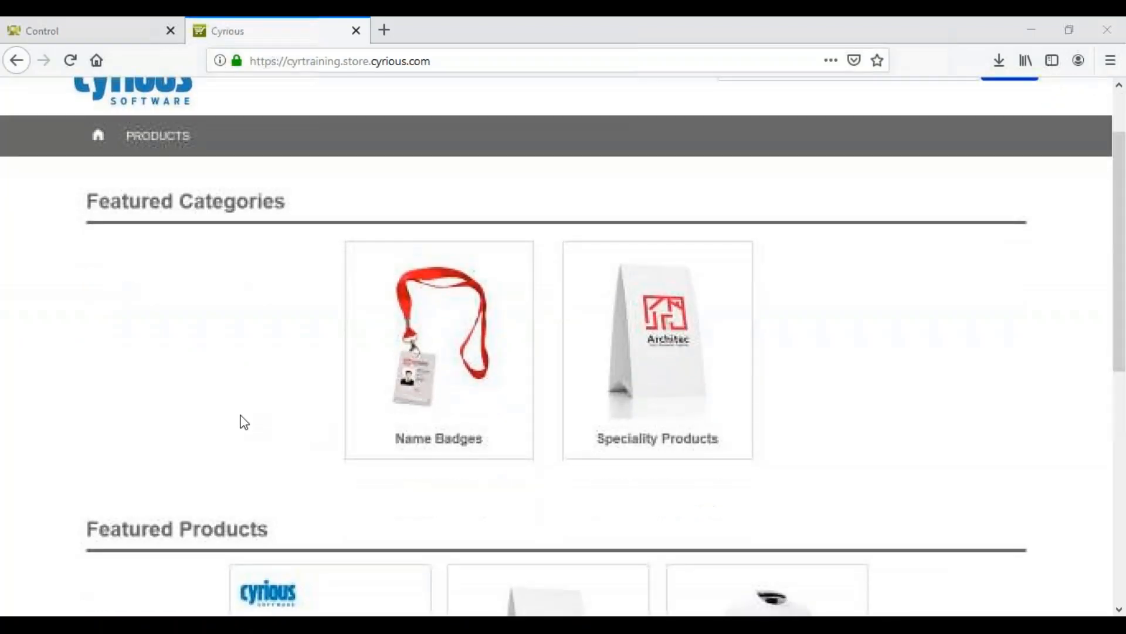
{"action": "scroll", "coordinate": [243, 420], "scroll_direction": "down", "scroll_amount": 1}
{"action": "scroll", "coordinate": [241, 421], "scroll_direction": "down", "scroll_amount": 2}
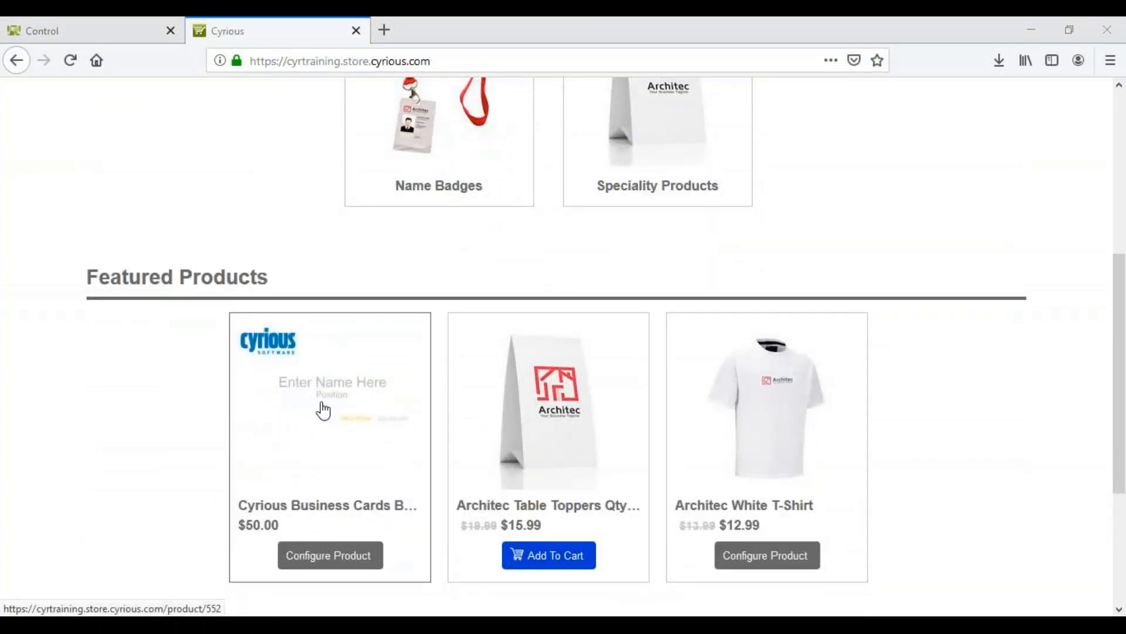
{"action": "left_click", "coordinate": [325, 515]}
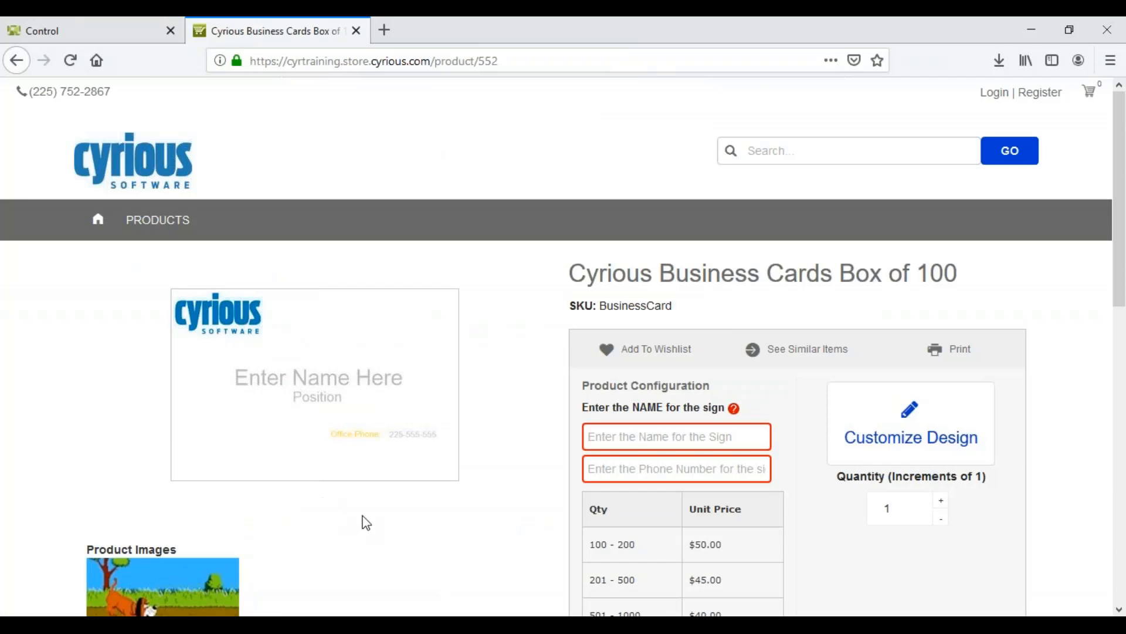
{"action": "scroll", "coordinate": [367, 522], "scroll_direction": "down", "scroll_amount": 3}
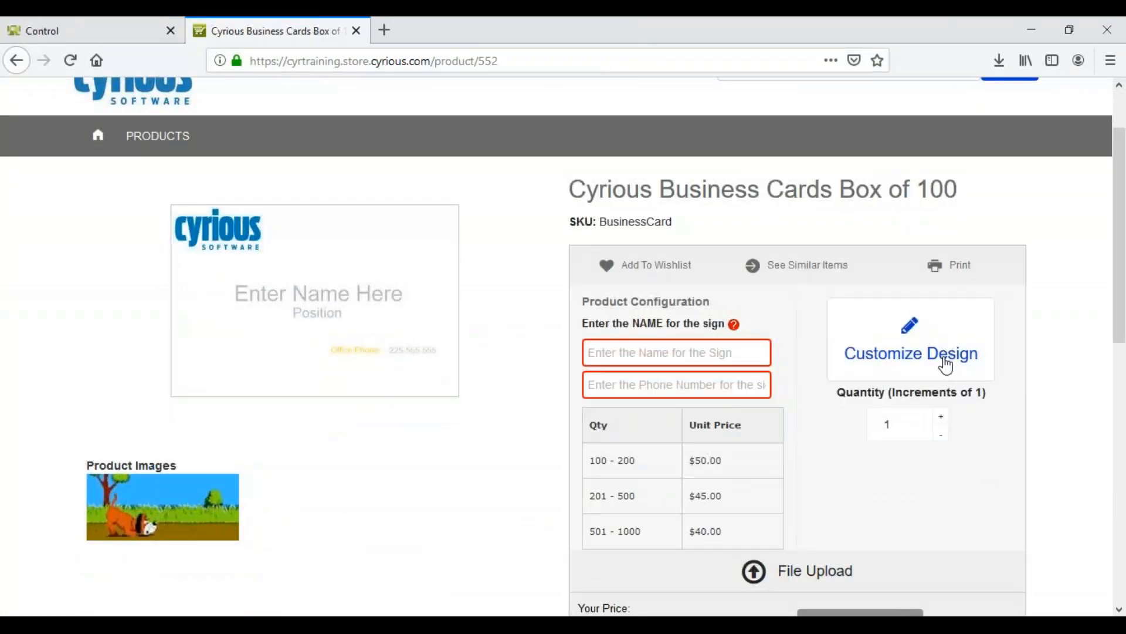
{"action": "left_click", "coordinate": [946, 364]}
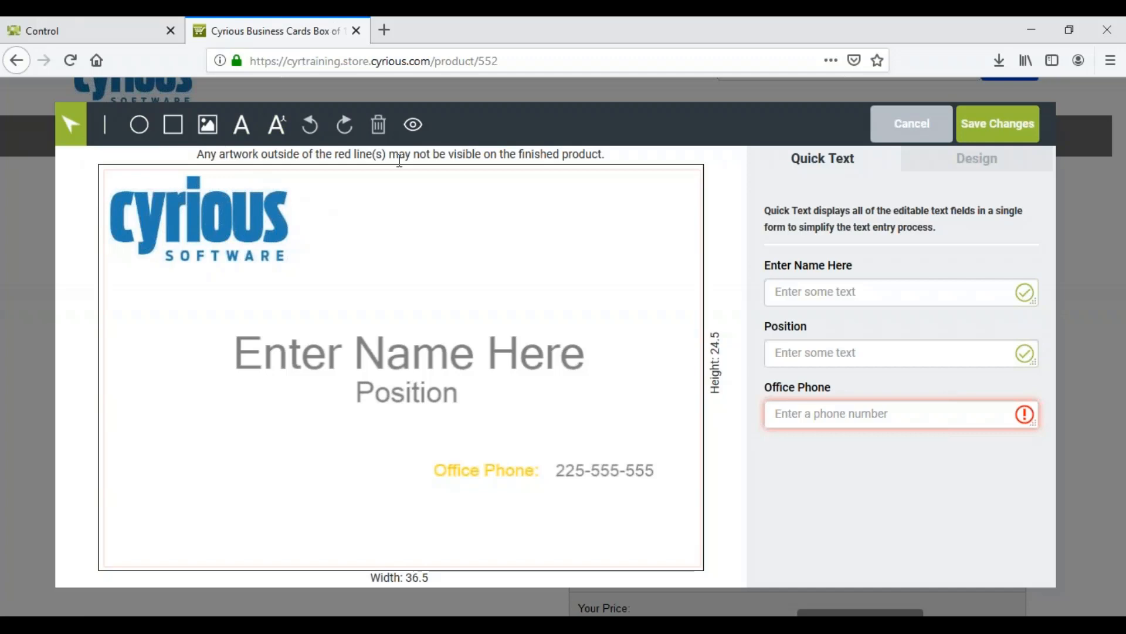
Enter the cardholder's full name in the business card's name text field
{"action": "left_click", "coordinate": [809, 297]}
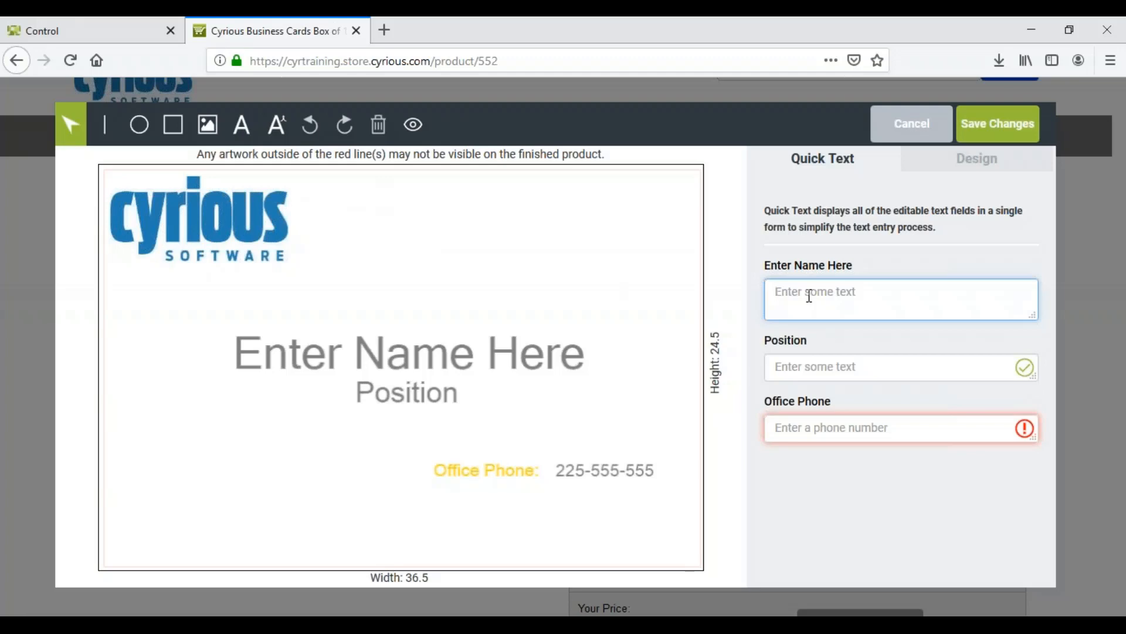
{"action": "type", "text": "o"}
{"action": "key", "text": "BackSpace"}
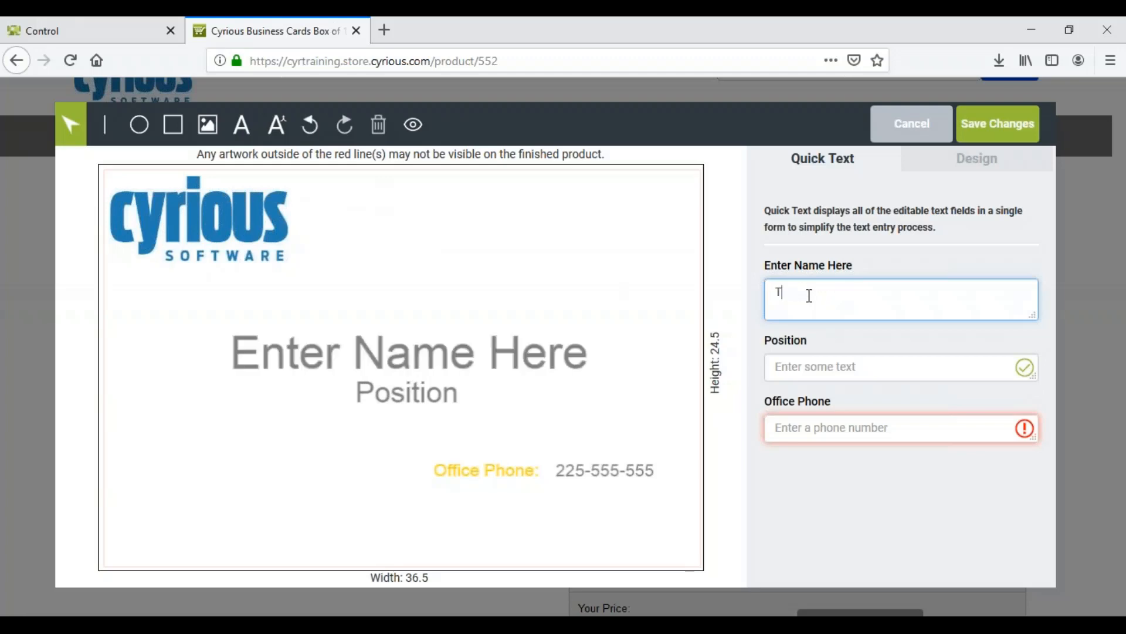
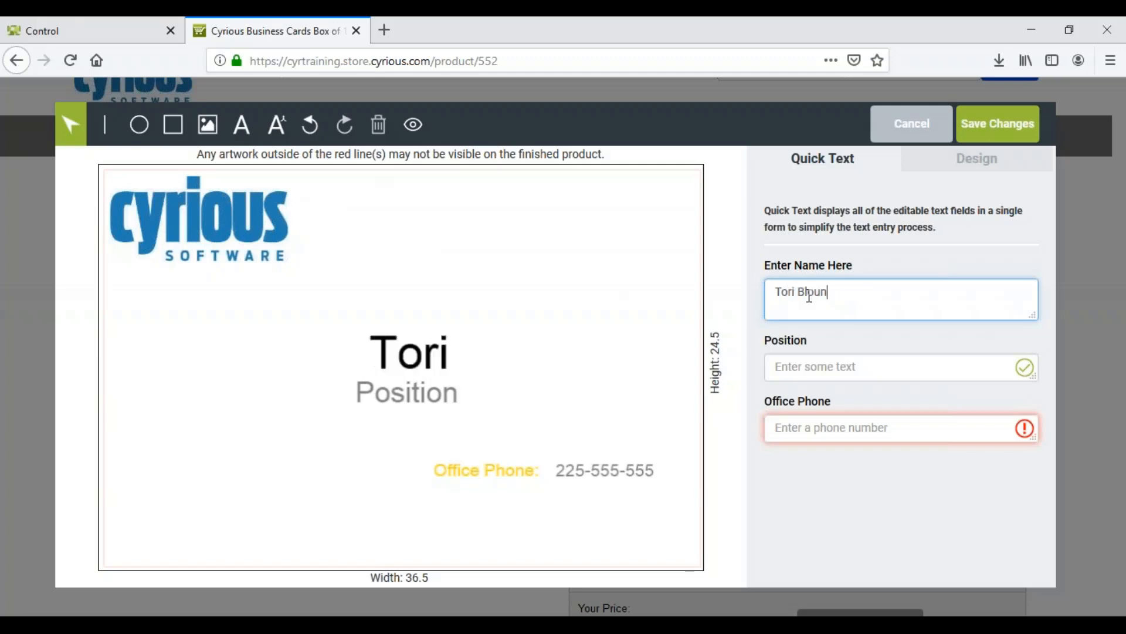
Set the position text on the business card to Ecommerce Trainer
{"action": "left_click", "coordinate": [808, 367]}
{"action": "type", "text": "comm"}
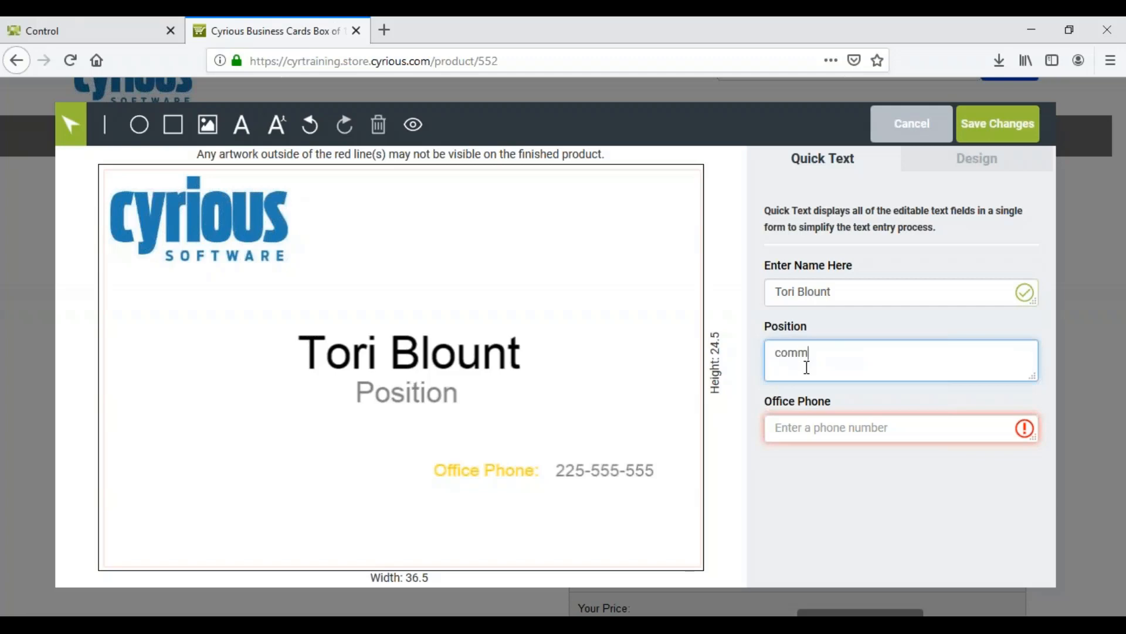
{"action": "type", "text": "e"}
{"action": "key", "text": "BackSpace"}
{"action": "key", "text": "BackSpace"}
{"action": "key", "text": "BackSpace"}
{"action": "key", "text": "BackSpace"}
{"action": "key", "text": "BackSpace"}
{"action": "type", "text": "Ec"}
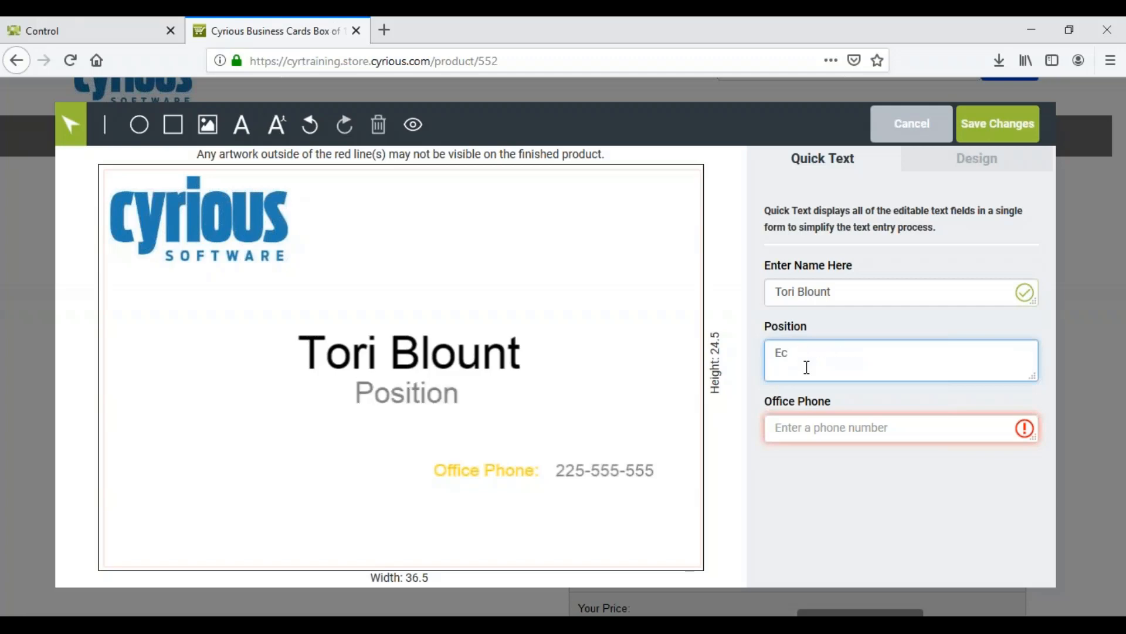
{"action": "type", "text": "ommerce T"}
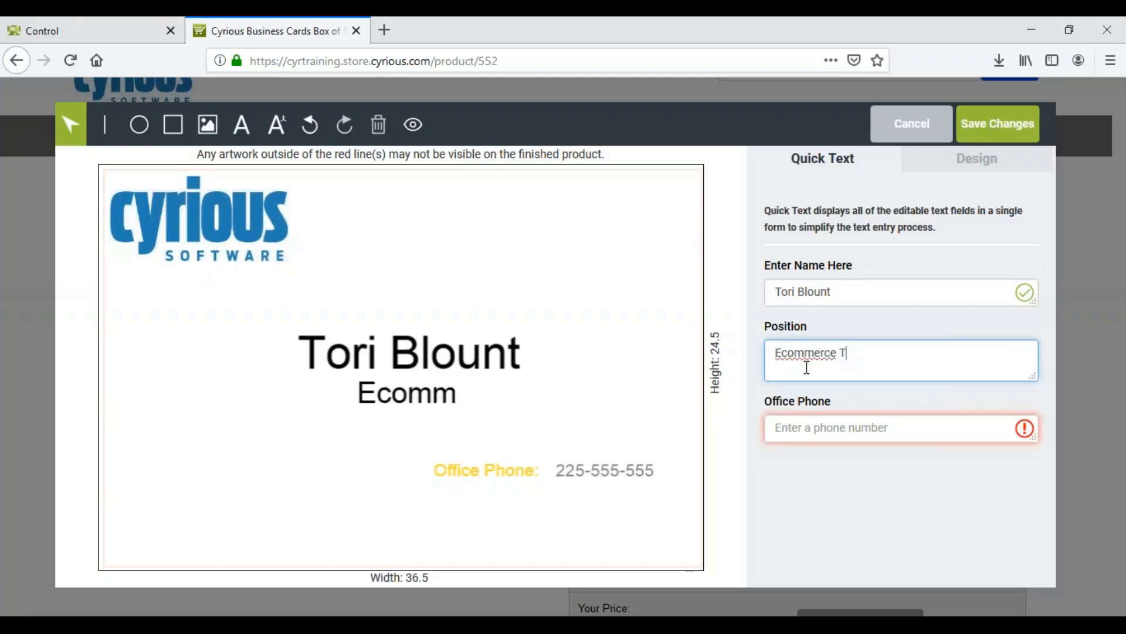
{"action": "type", "text": "rainer"}
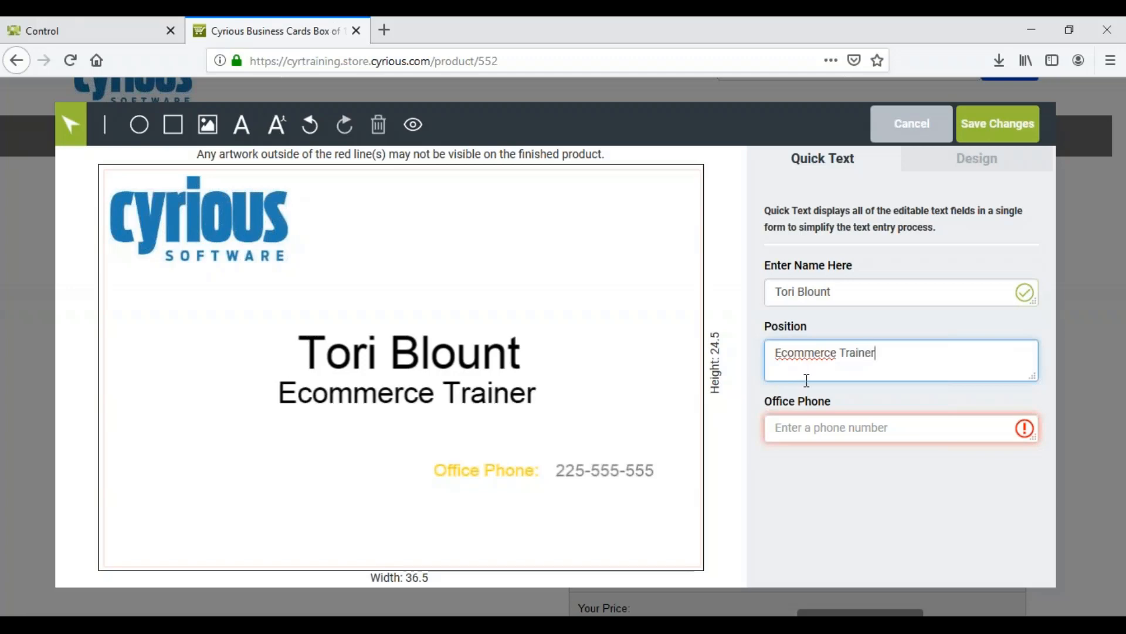
Fill in the ten-digit office phone number on the business card, inserting the missing digit near its start
{"action": "left_click", "coordinate": [786, 432]}
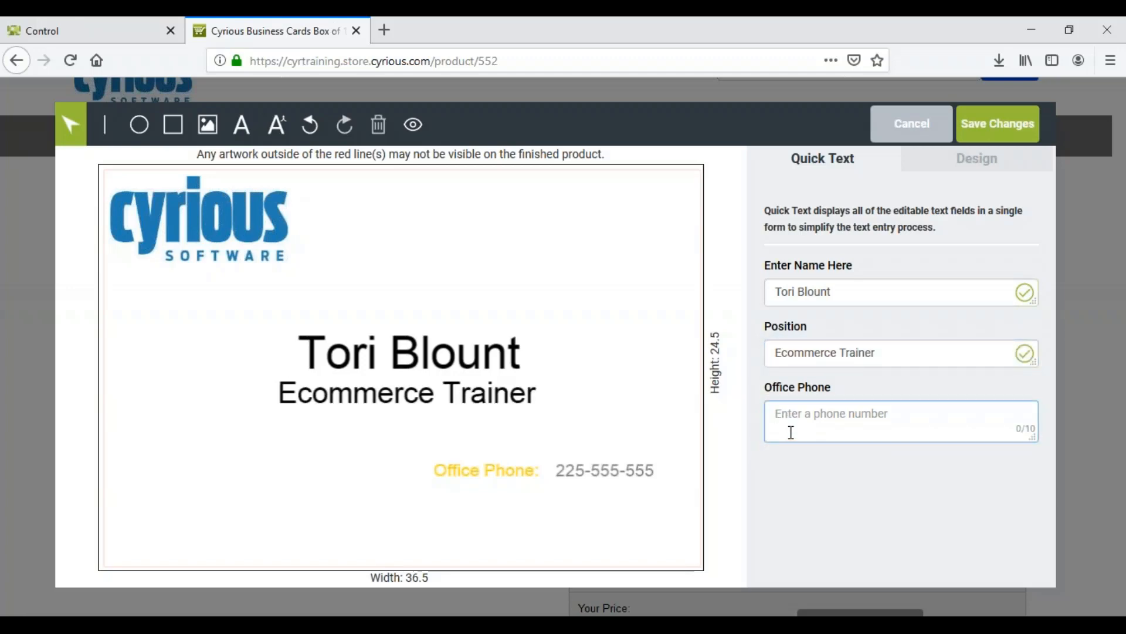
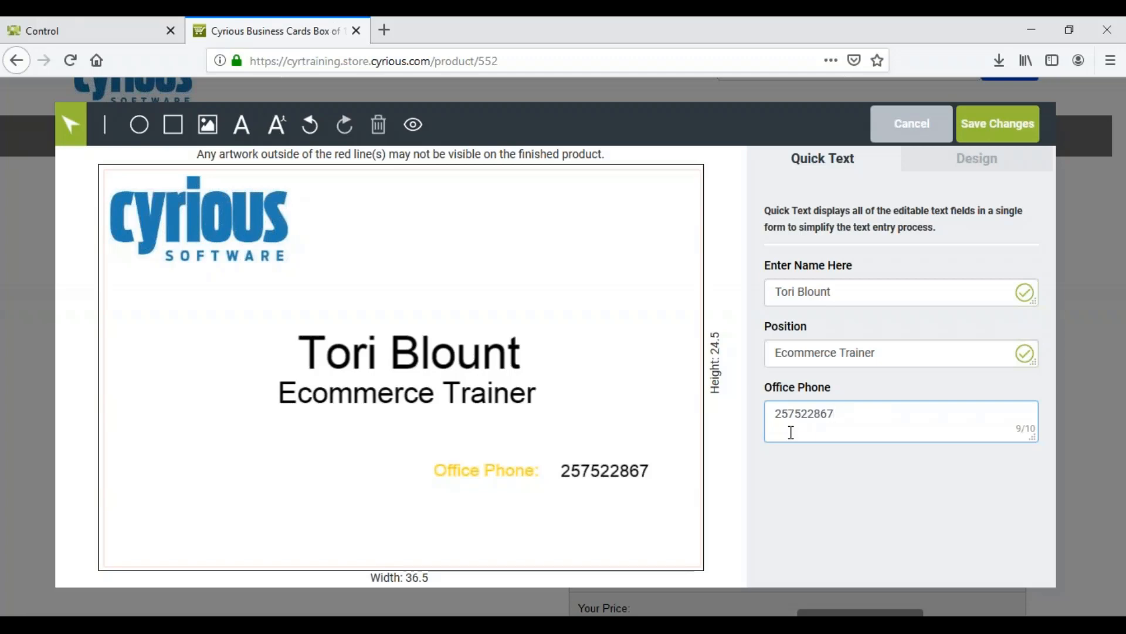
{"action": "left_click", "coordinate": [783, 414]}
{"action": "type", "text": "5"}
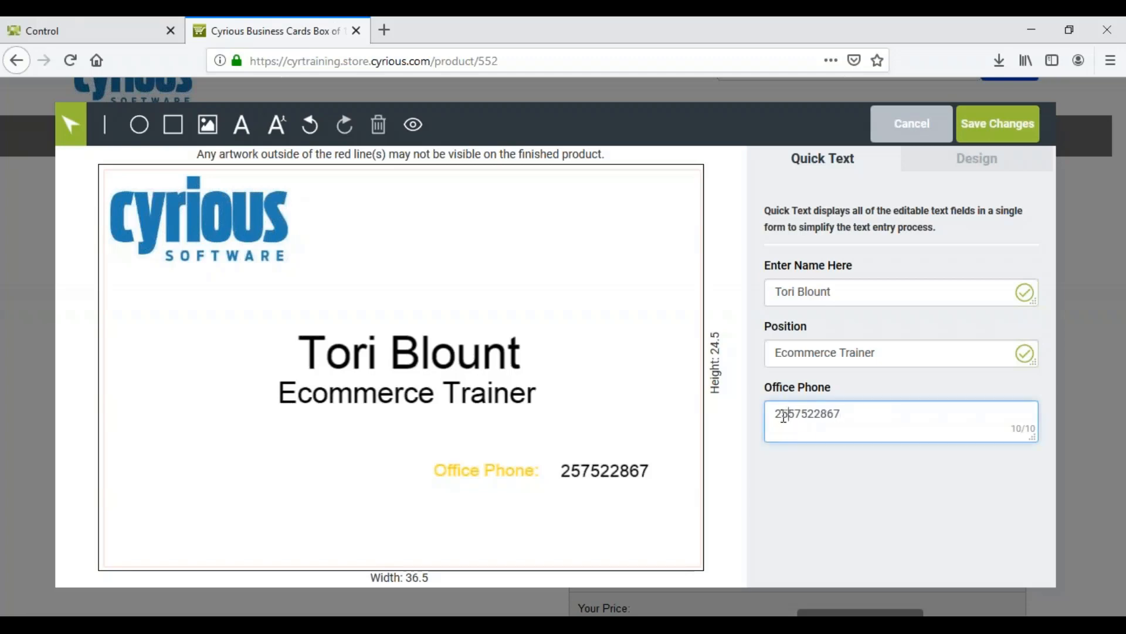
{"action": "left_click", "coordinate": [801, 467]}
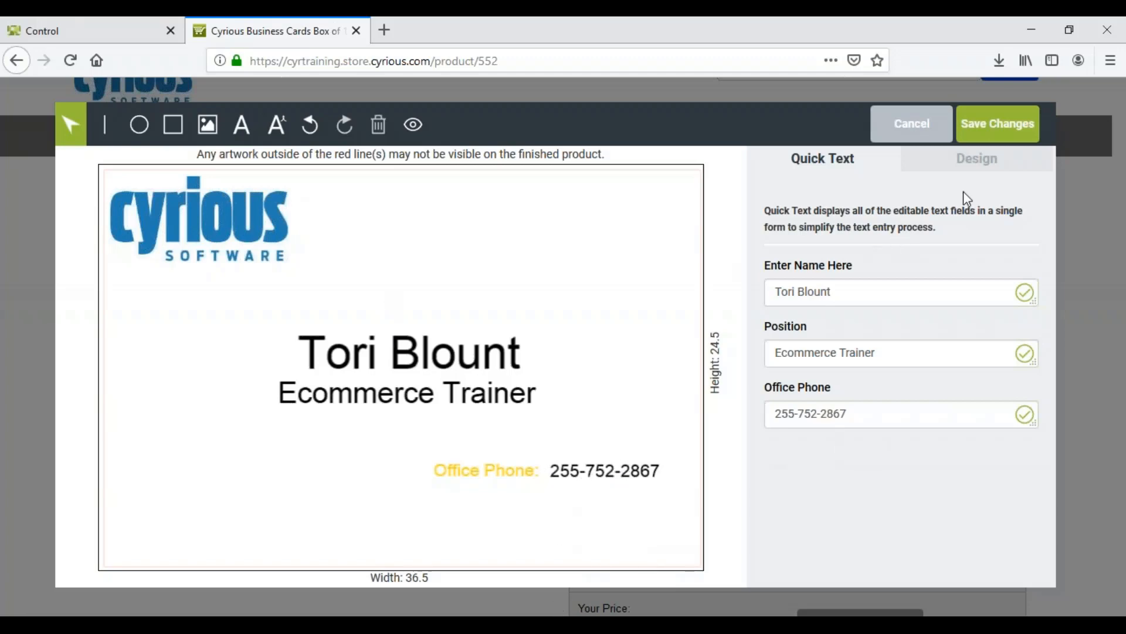
Make the Office Phone Label element on the card bold and set its text color to dark blue
{"action": "left_click", "coordinate": [968, 170]}
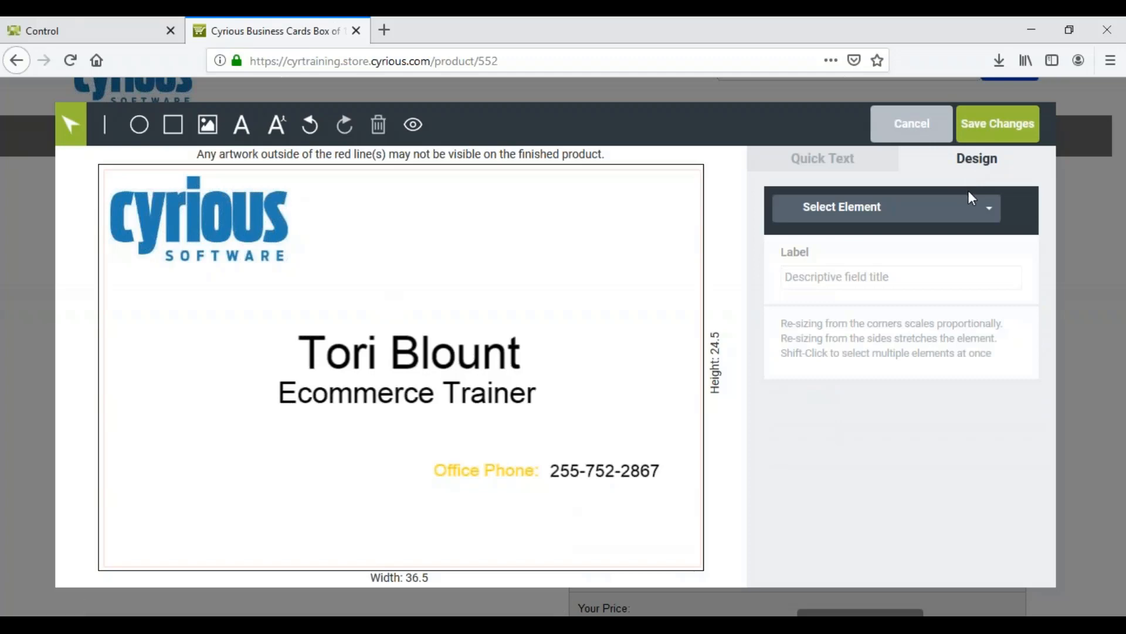
{"action": "left_click", "coordinate": [309, 256]}
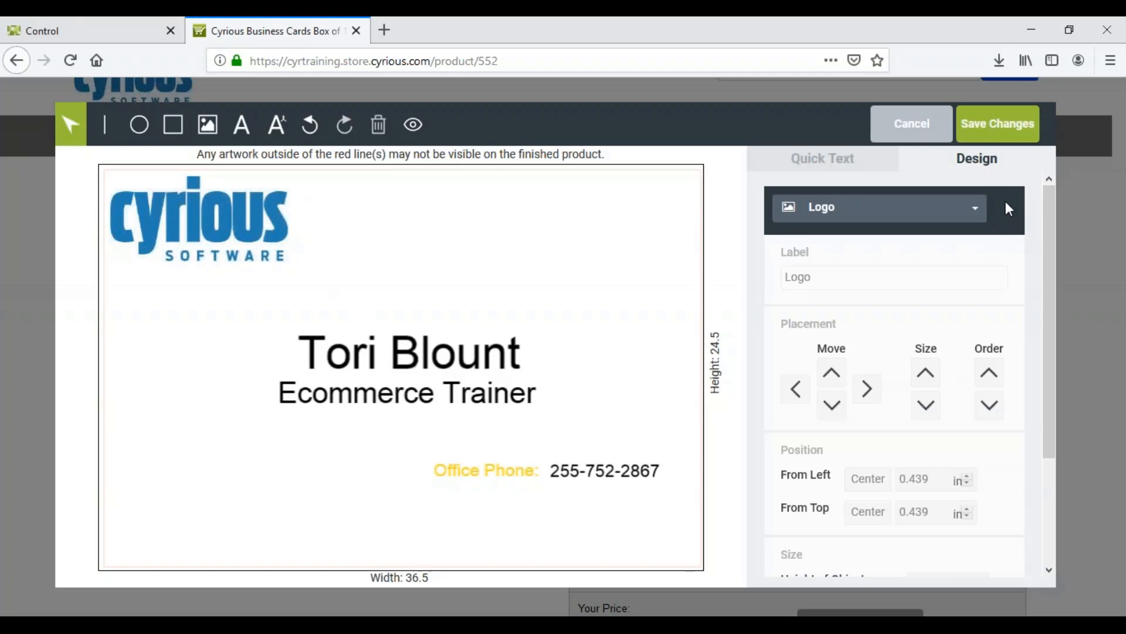
{"action": "left_click", "coordinate": [975, 209]}
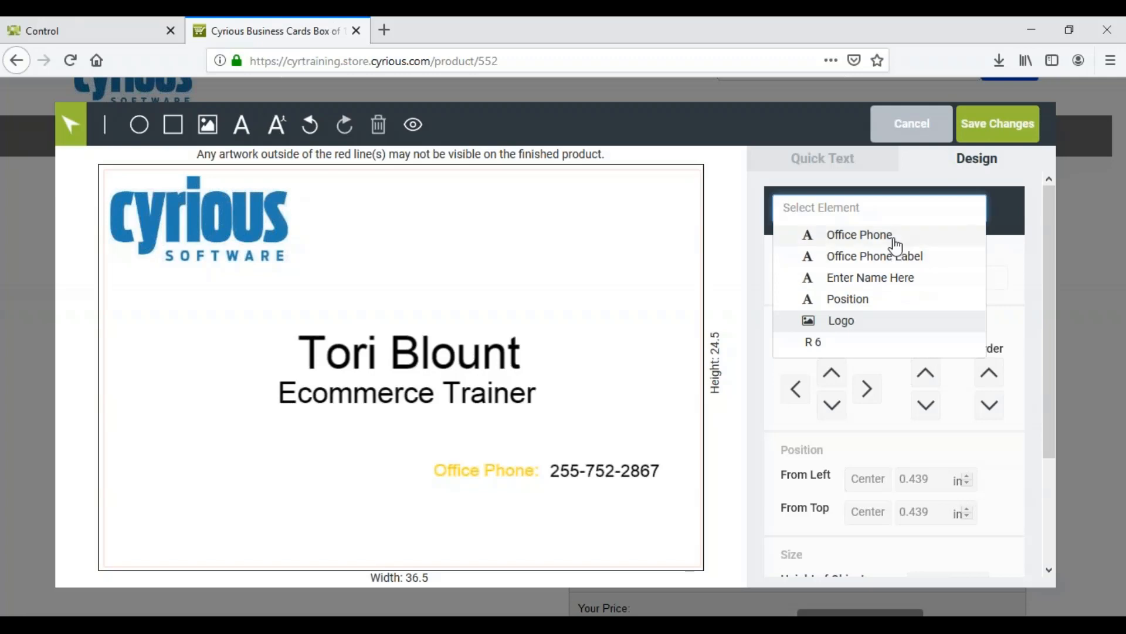
{"action": "left_click_drag", "start_coordinate": [892, 236], "coordinate": [900, 258]}
{"action": "left_click", "coordinate": [900, 258]}
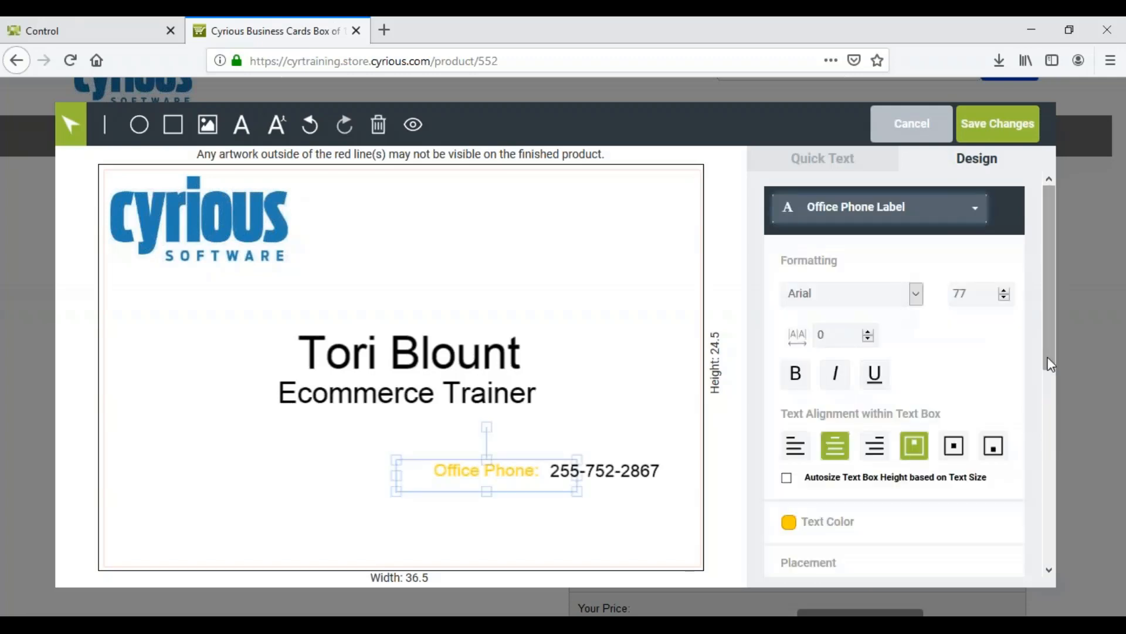
{"action": "left_click_drag", "start_coordinate": [1050, 361], "coordinate": [1050, 385]}
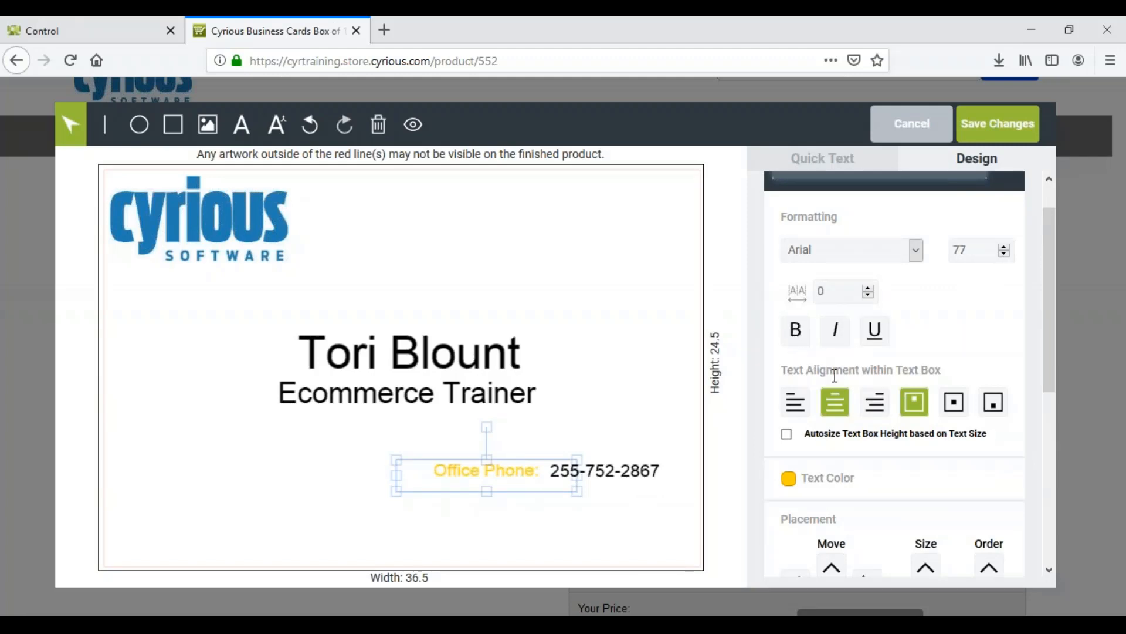
{"action": "left_click", "coordinate": [809, 337]}
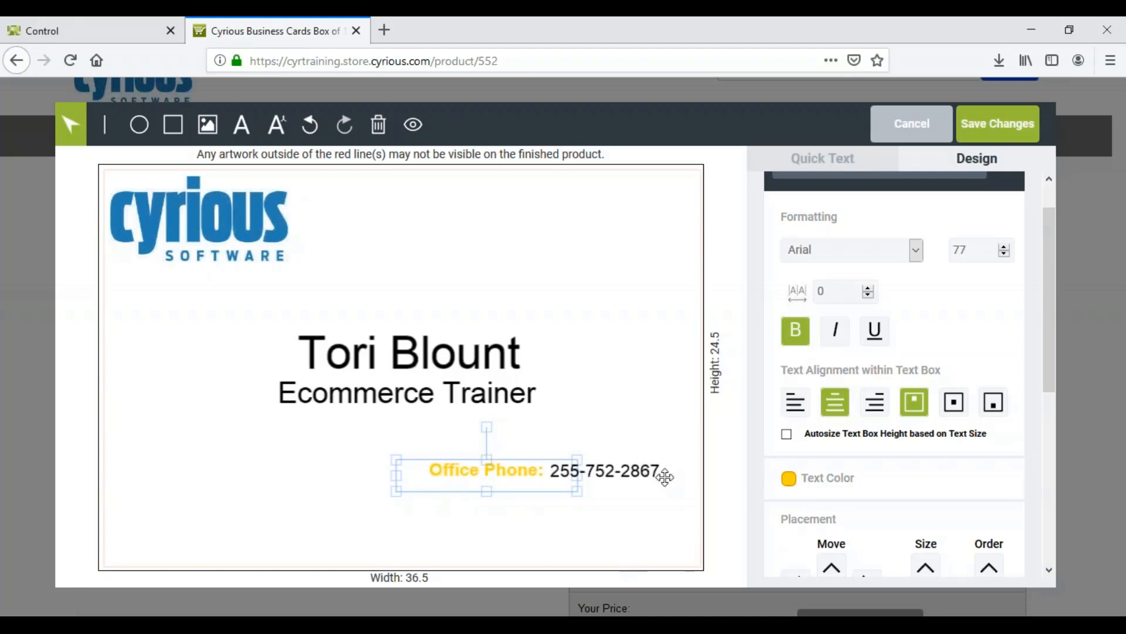
{"action": "left_click", "coordinate": [789, 479]}
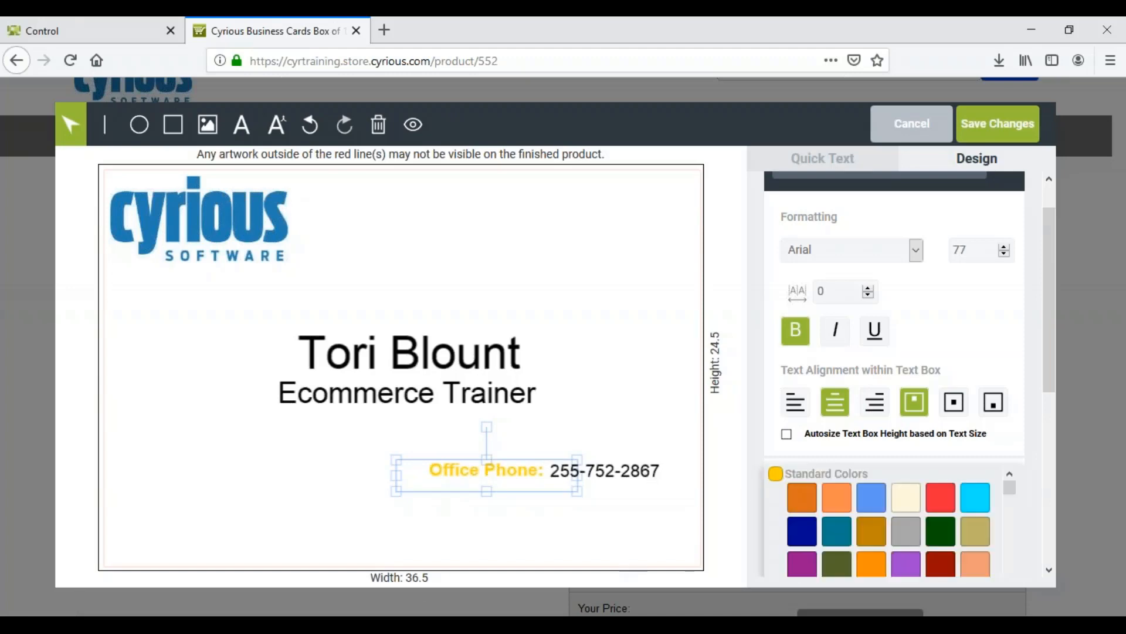
{"action": "left_click", "coordinate": [811, 540]}
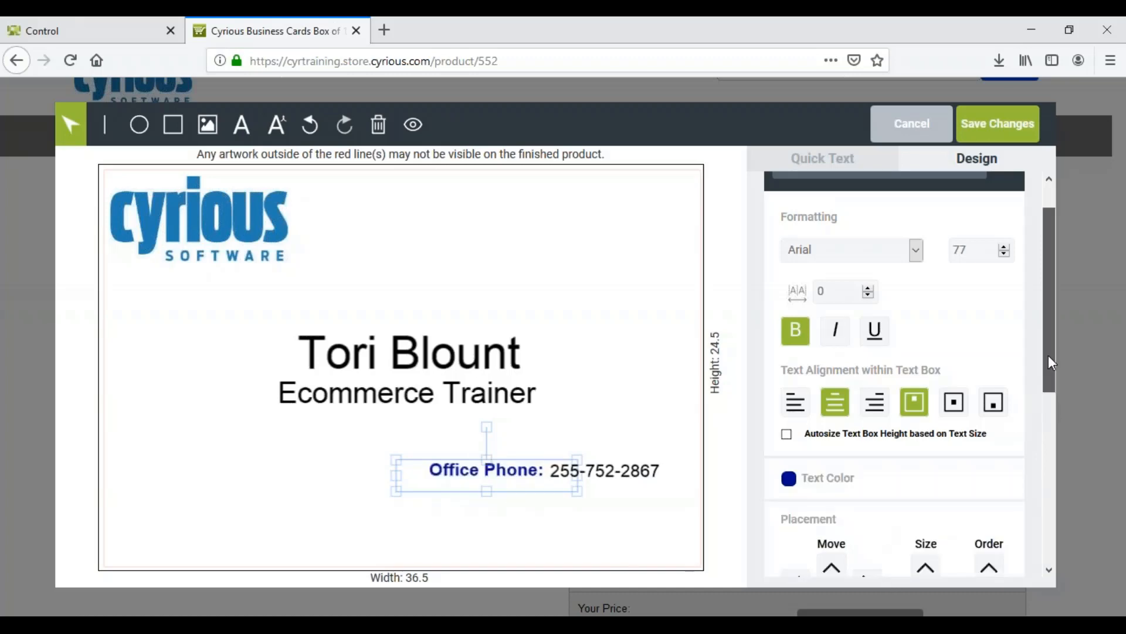
Try nudging the Office Phone Label up and down and enlarging it, and return it to its original size
{"action": "scroll", "coordinate": [1046, 363], "scroll_direction": "down", "scroll_amount": 2}
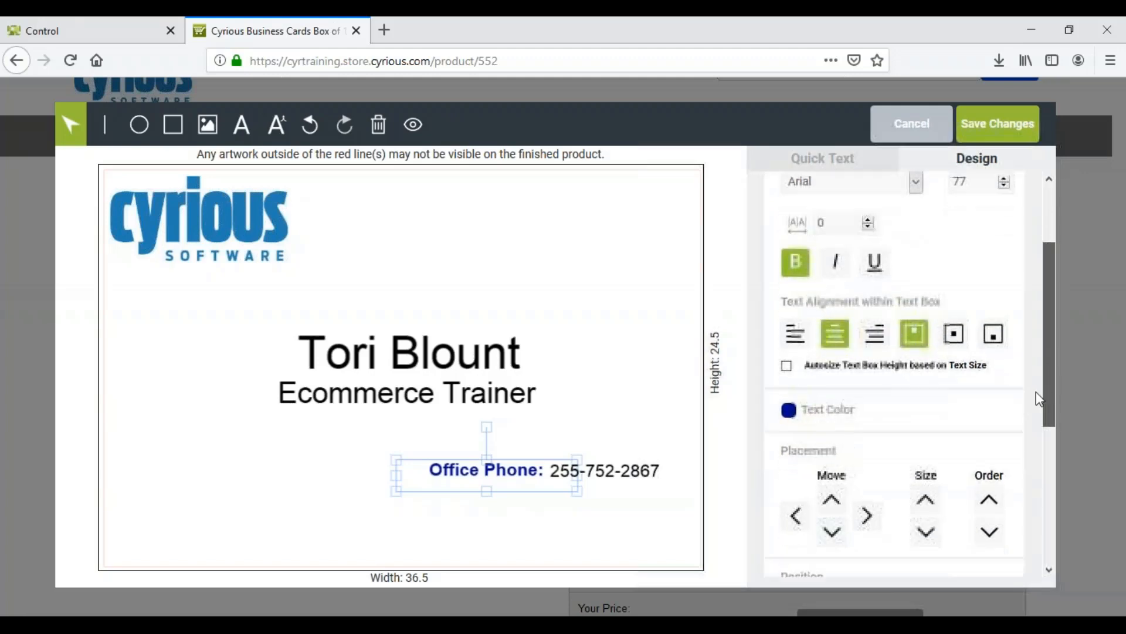
{"action": "left_click", "coordinate": [833, 496]}
{"action": "left_click", "coordinate": [829, 528]}
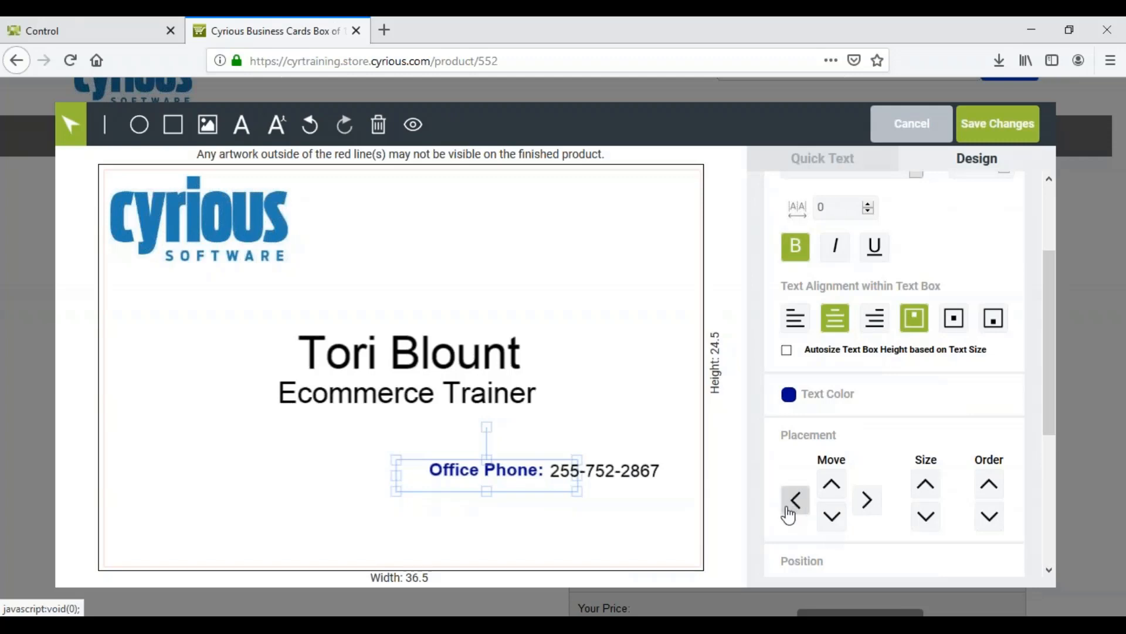
{"action": "left_click", "coordinate": [925, 484]}
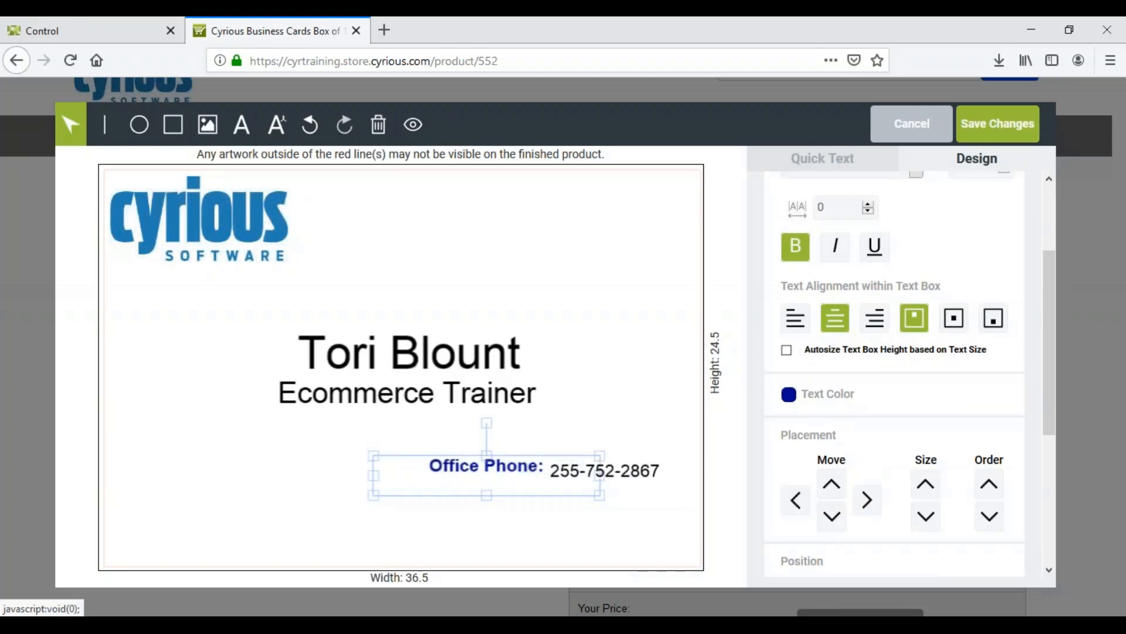
{"action": "left_click", "coordinate": [928, 524]}
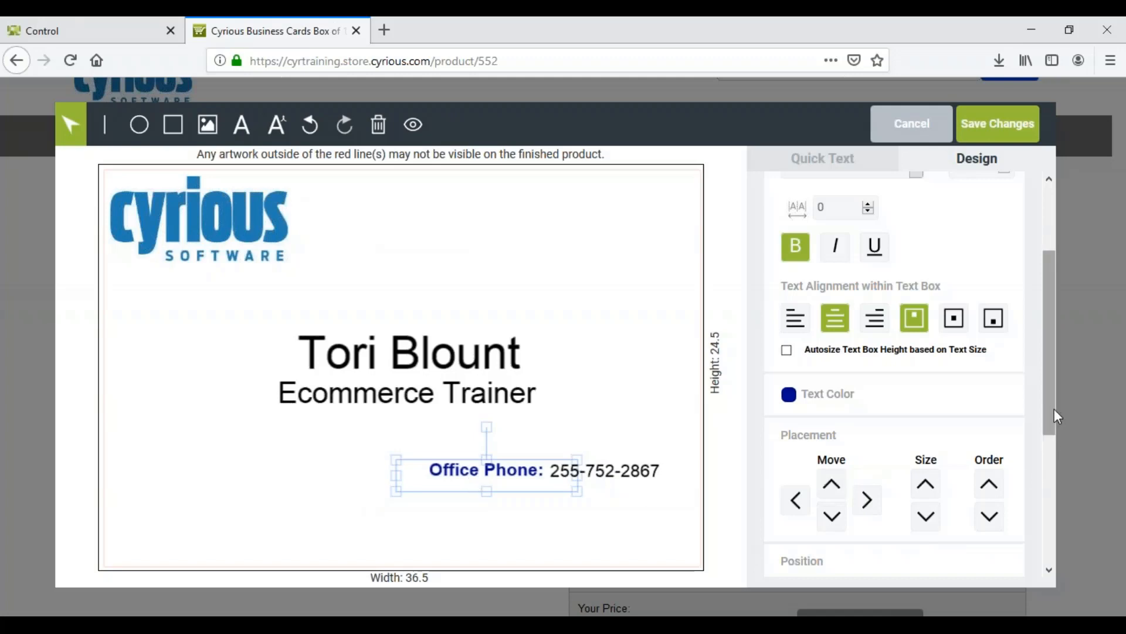
Check the label's position and size settings, and preview the whole business card before returning to the editor
{"action": "left_click_drag", "start_coordinate": [1050, 406], "coordinate": [1052, 545]}
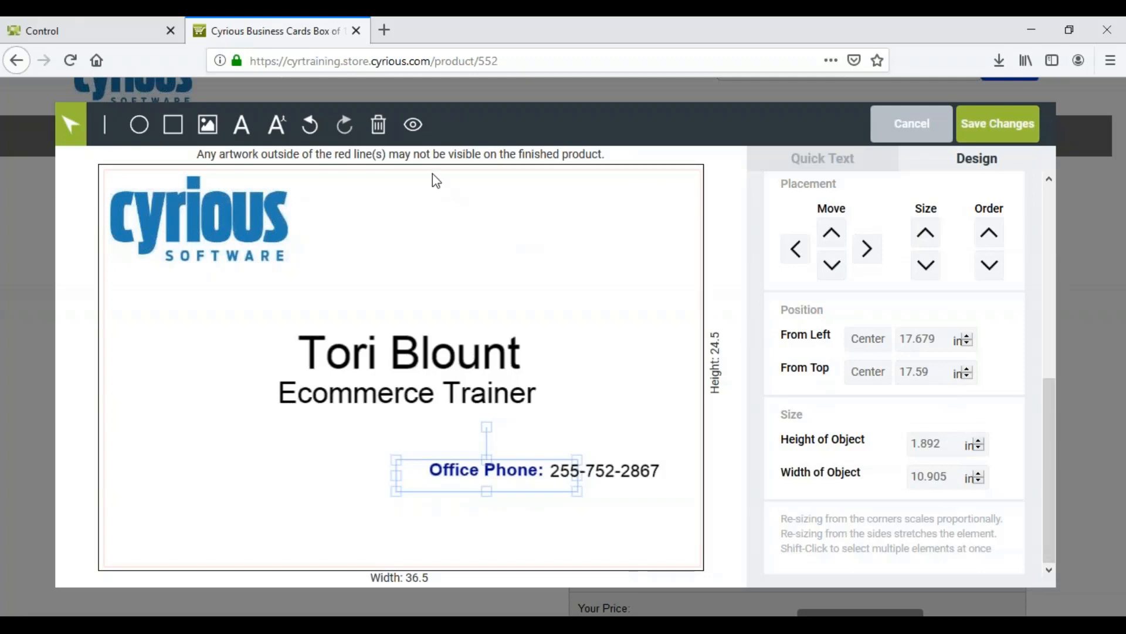
{"action": "left_click", "coordinate": [413, 125]}
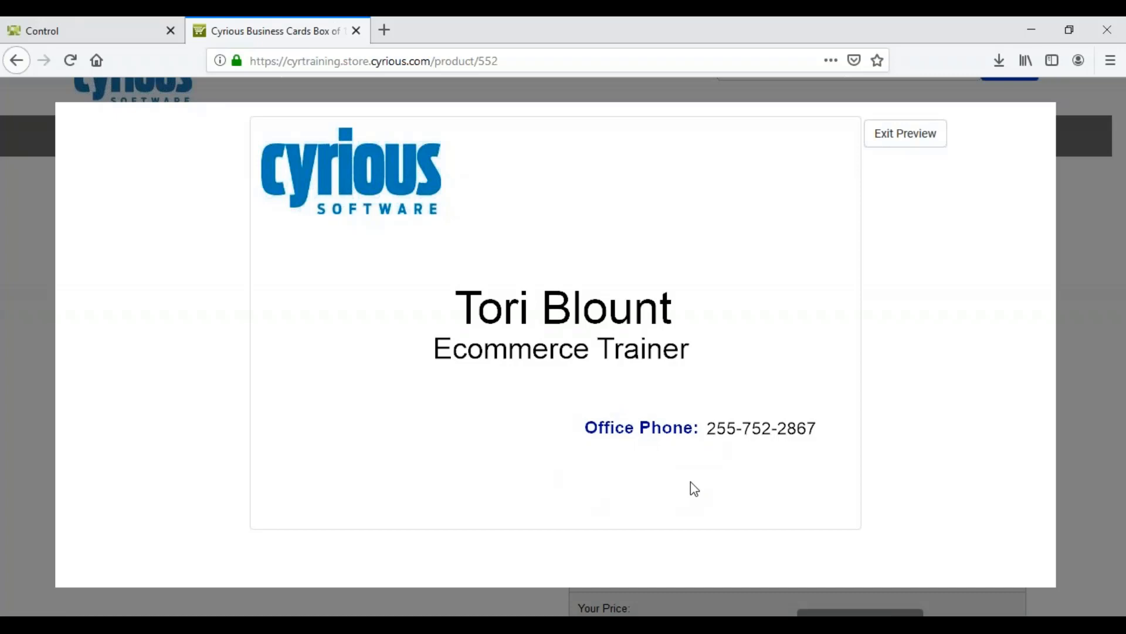
{"action": "left_click", "coordinate": [894, 146]}
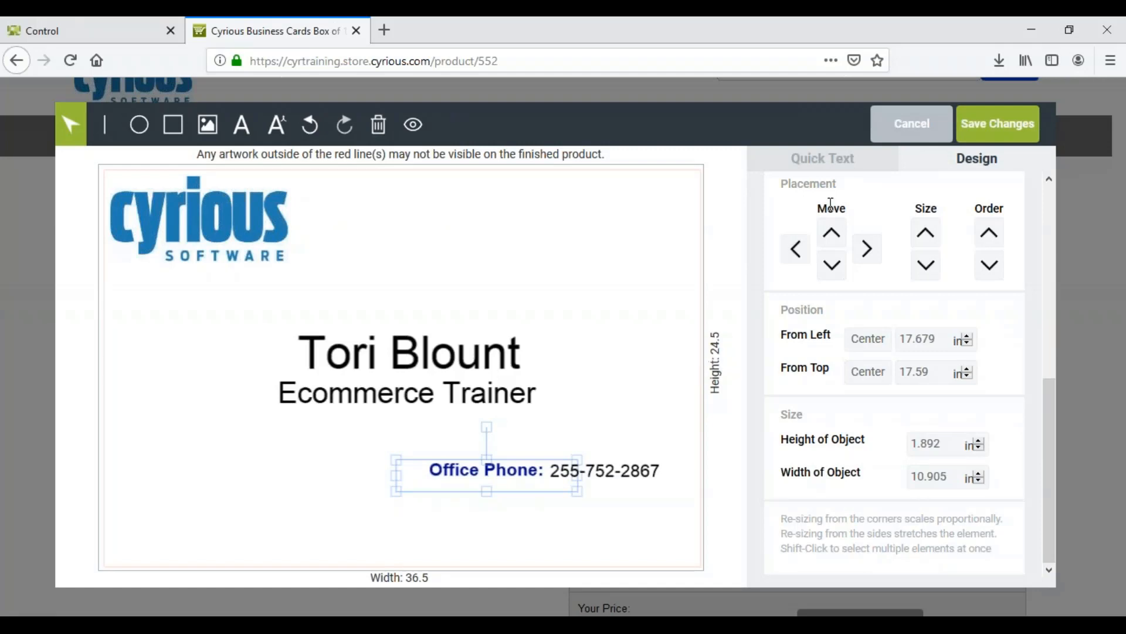
Return to the quick text fields, save the customized card design, and review the product page's ordering options
{"action": "left_click", "coordinate": [812, 160]}
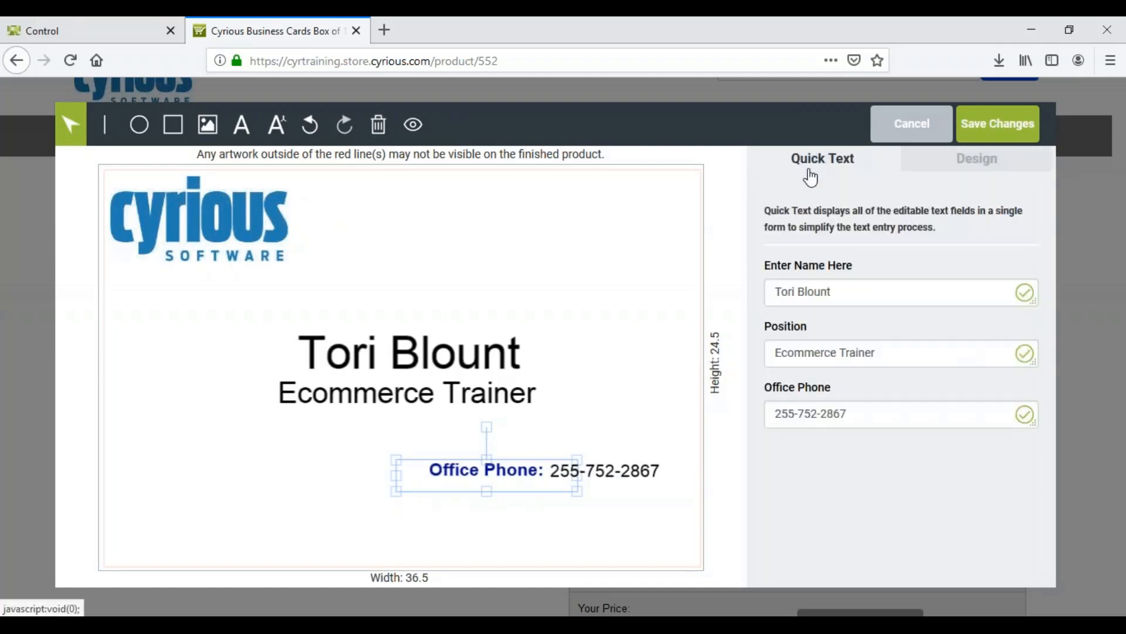
{"action": "left_click", "coordinate": [985, 136]}
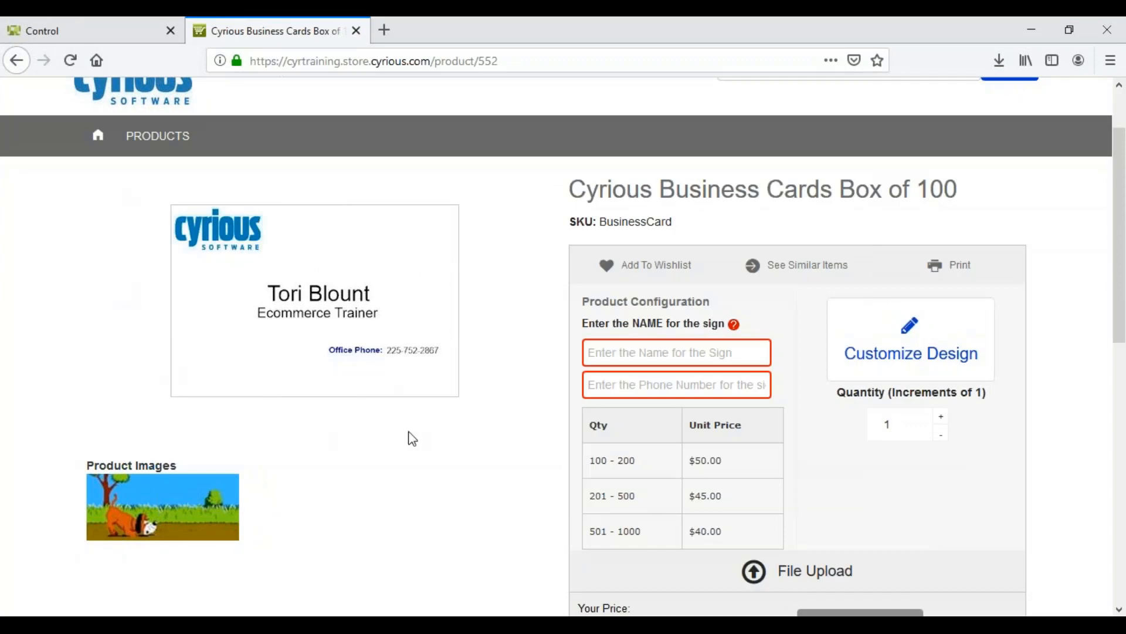
{"action": "left_click", "coordinate": [420, 219]}
{"action": "scroll", "coordinate": [357, 527], "scroll_direction": "down", "scroll_amount": 3}
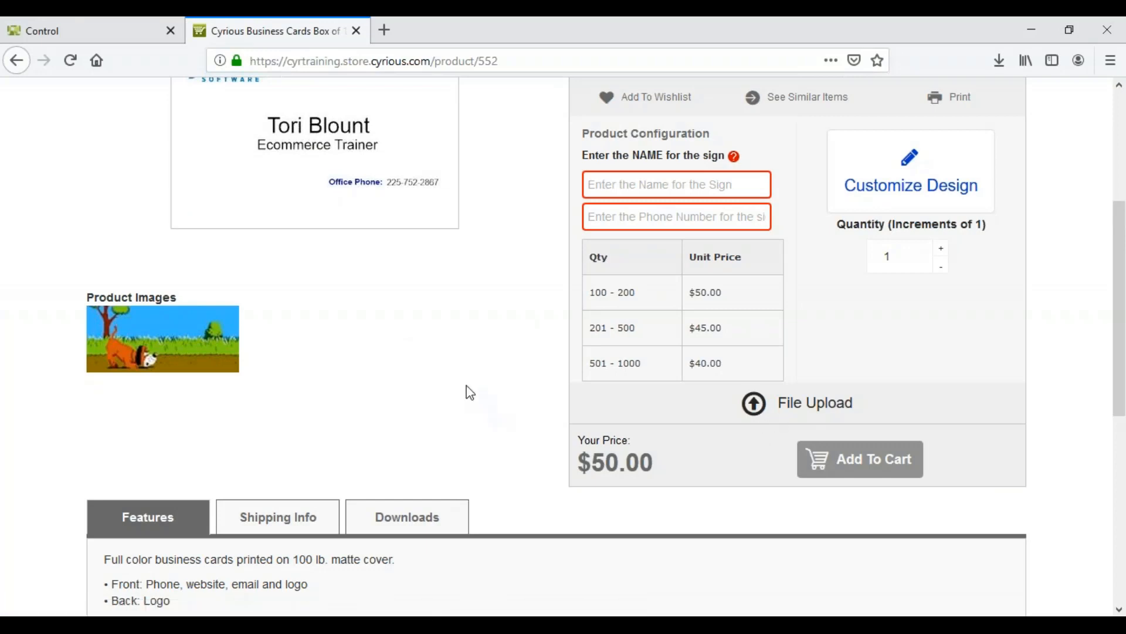
Fill in the customer's full name and phone number in the product configuration, and add the business cards to the cart
{"action": "left_click", "coordinate": [626, 191]}
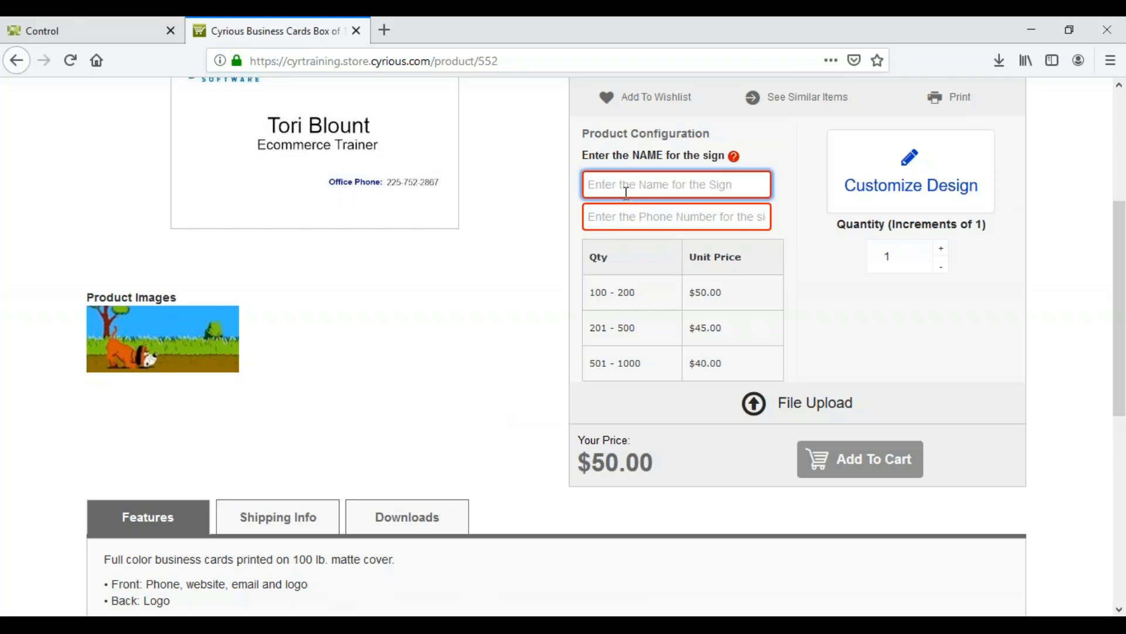
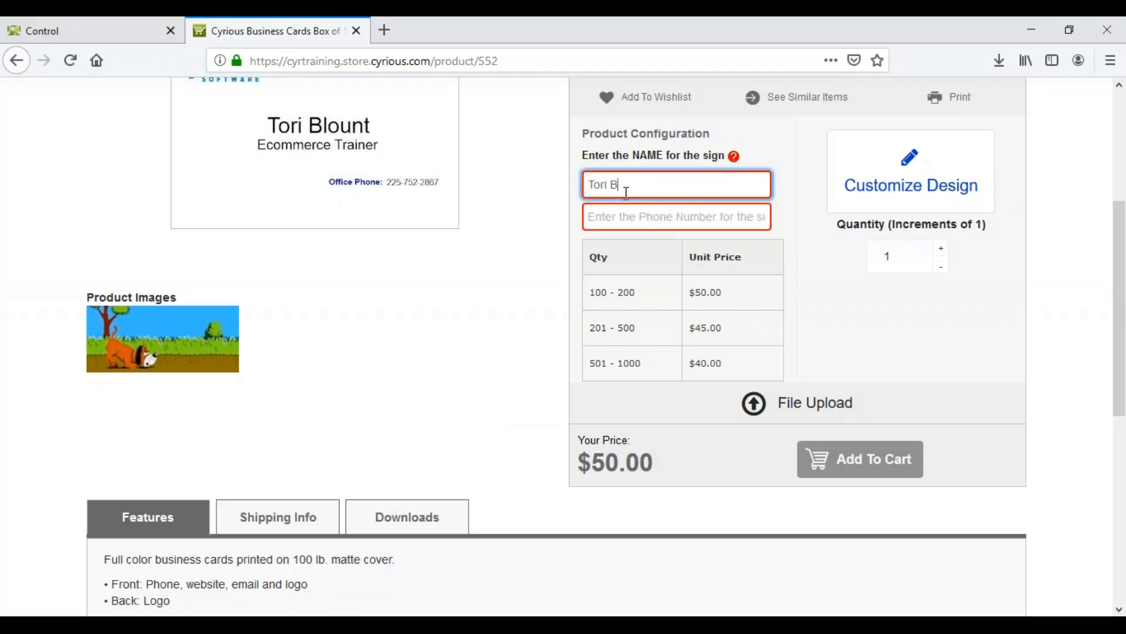
{"action": "key", "text": "Tab"}
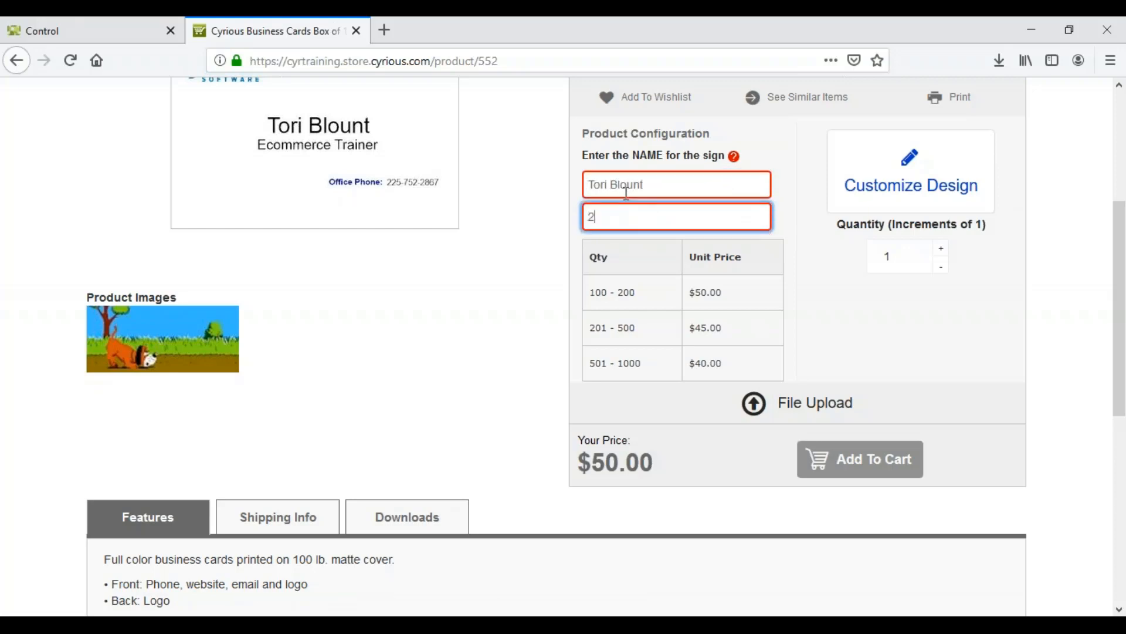
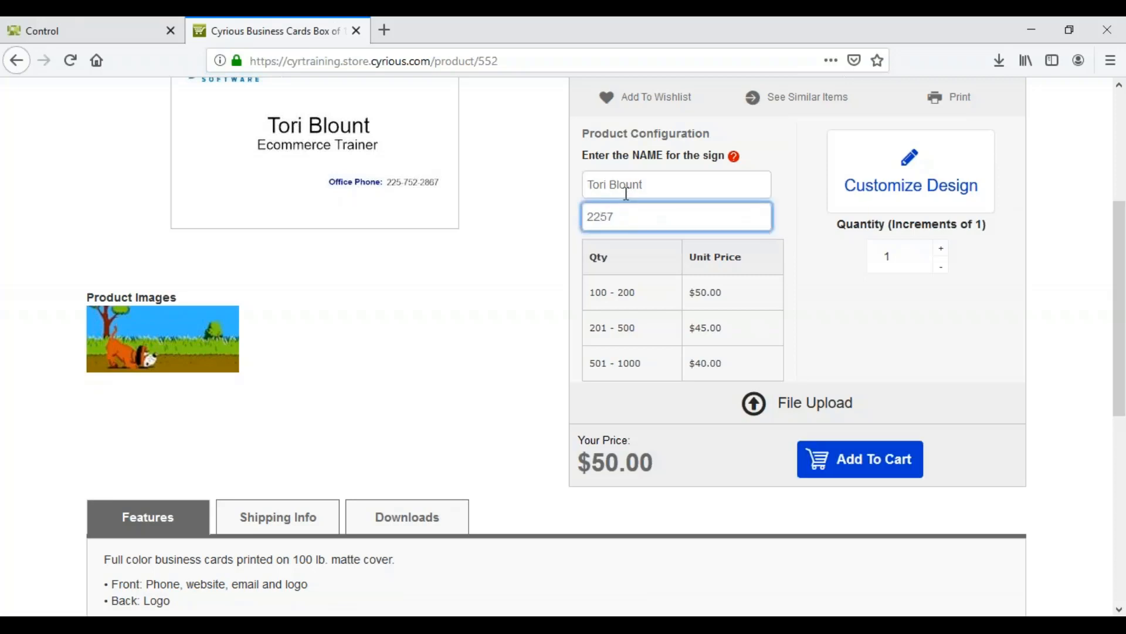
{"action": "left_click", "coordinate": [669, 190]}
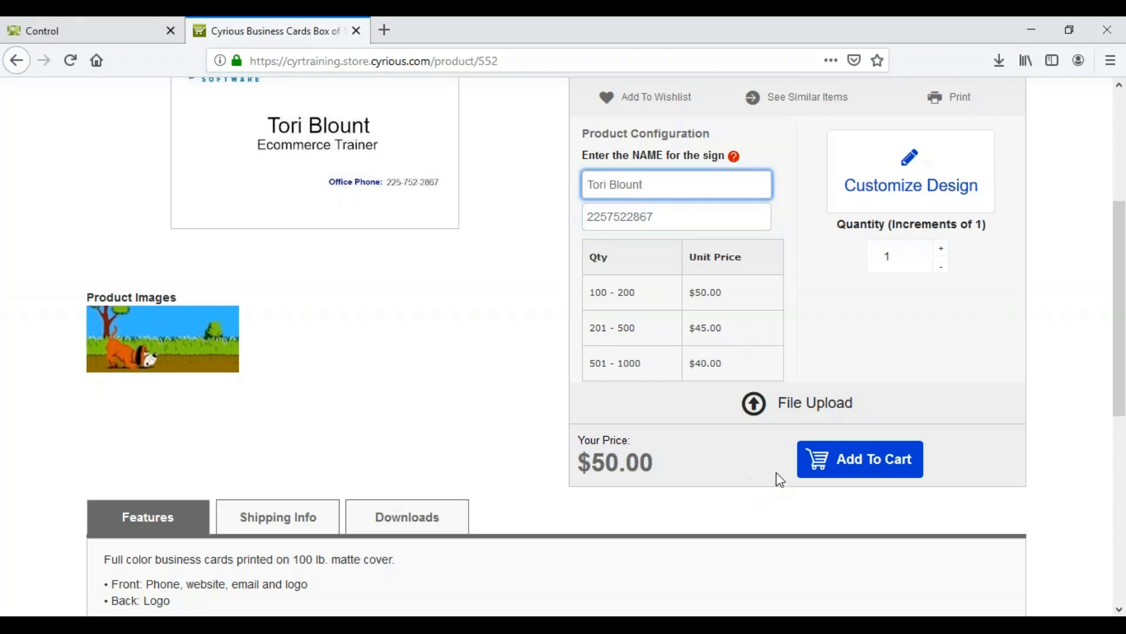
{"action": "left_click", "coordinate": [845, 467]}
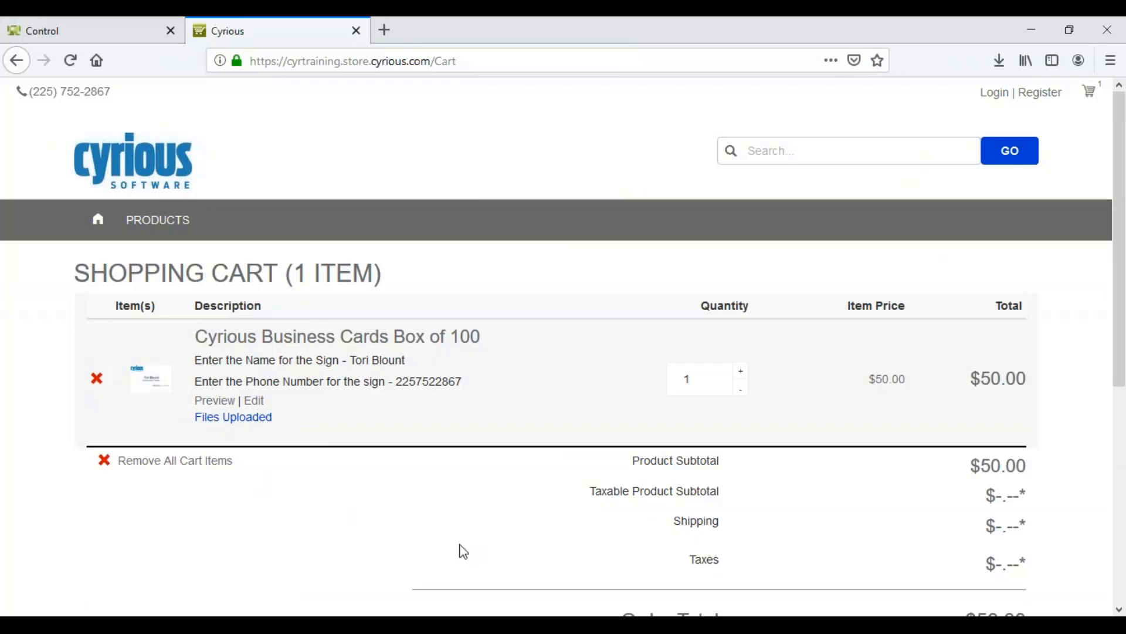
Preview the customized business card from the shopping cart, close the preview and proceed to checkout
{"action": "scroll", "coordinate": [463, 551], "scroll_direction": "down", "scroll_amount": 2}
{"action": "left_click", "coordinate": [208, 329]}
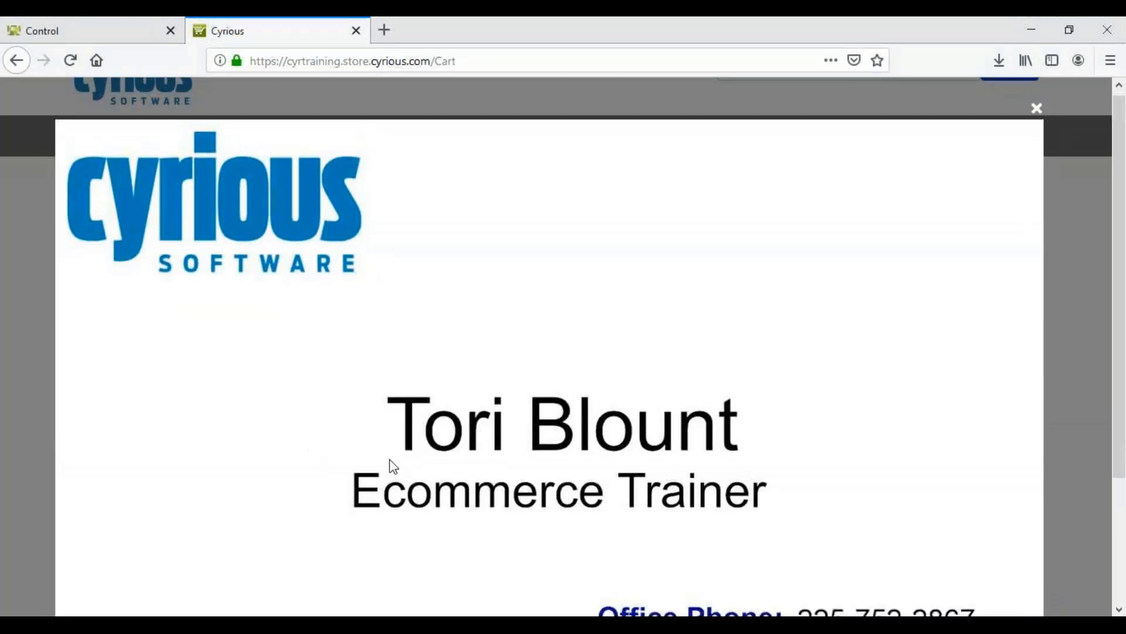
{"action": "scroll", "coordinate": [393, 467], "scroll_direction": "down", "scroll_amount": 3}
{"action": "scroll", "coordinate": [587, 335], "scroll_direction": "up", "scroll_amount": 3}
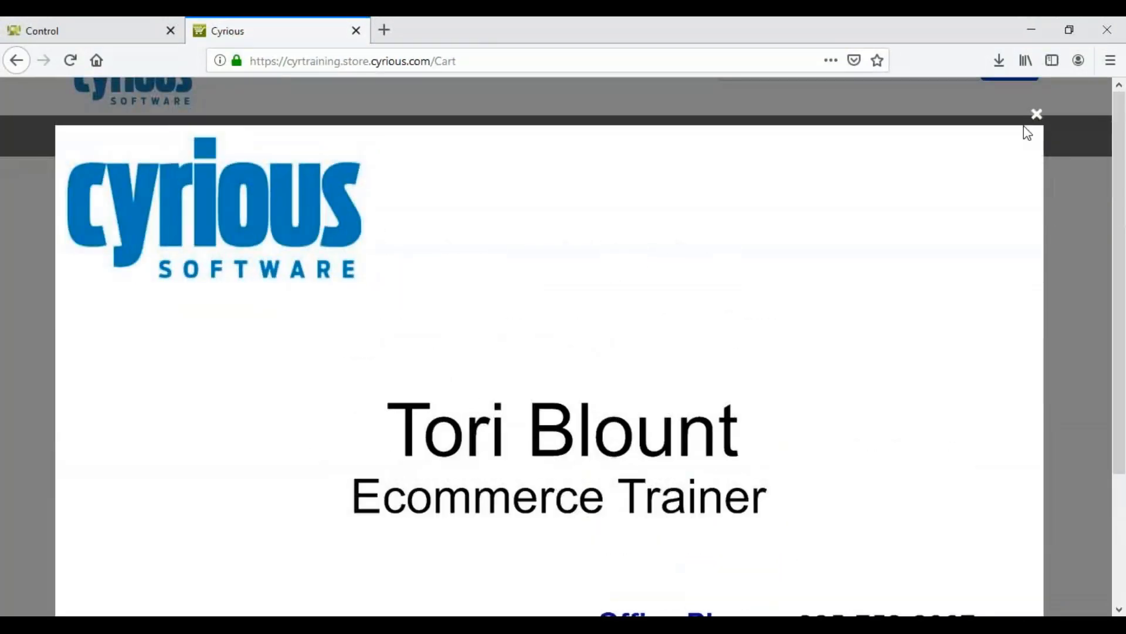
{"action": "left_click", "coordinate": [1037, 115]}
{"action": "scroll", "coordinate": [792, 413], "scroll_direction": "down", "scroll_amount": 5}
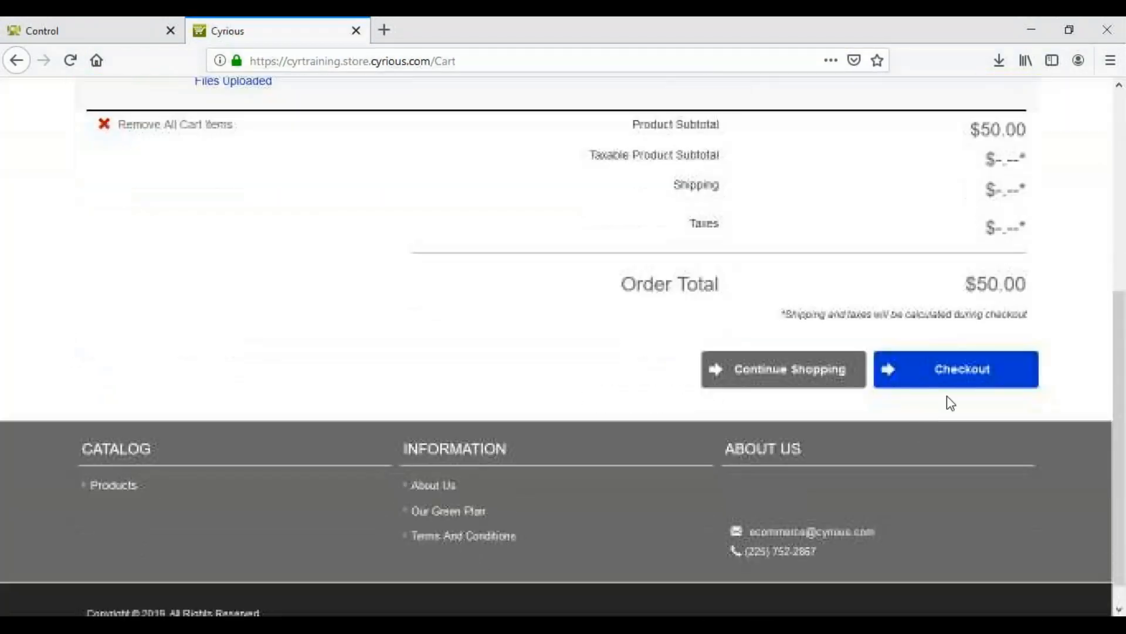
{"action": "left_click", "coordinate": [976, 381]}
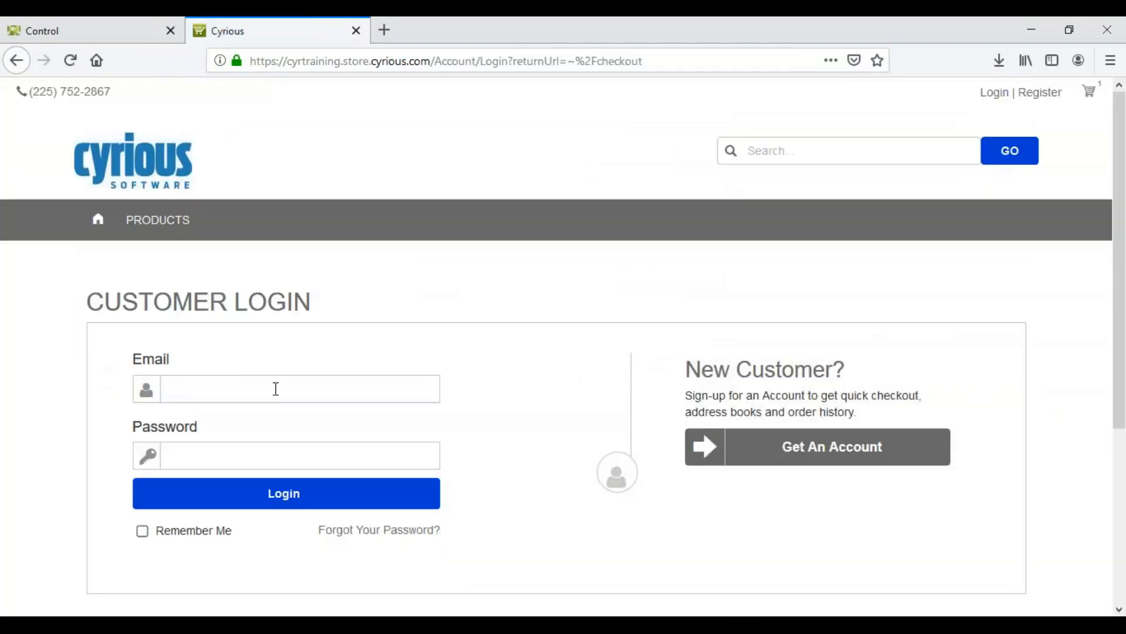
Log in with the customer's e-mail and account password, and decline saving the login in the browser
{"action": "left_click", "coordinate": [276, 389]}
{"action": "left_click", "coordinate": [268, 413]}
{"action": "left_click", "coordinate": [273, 462]}
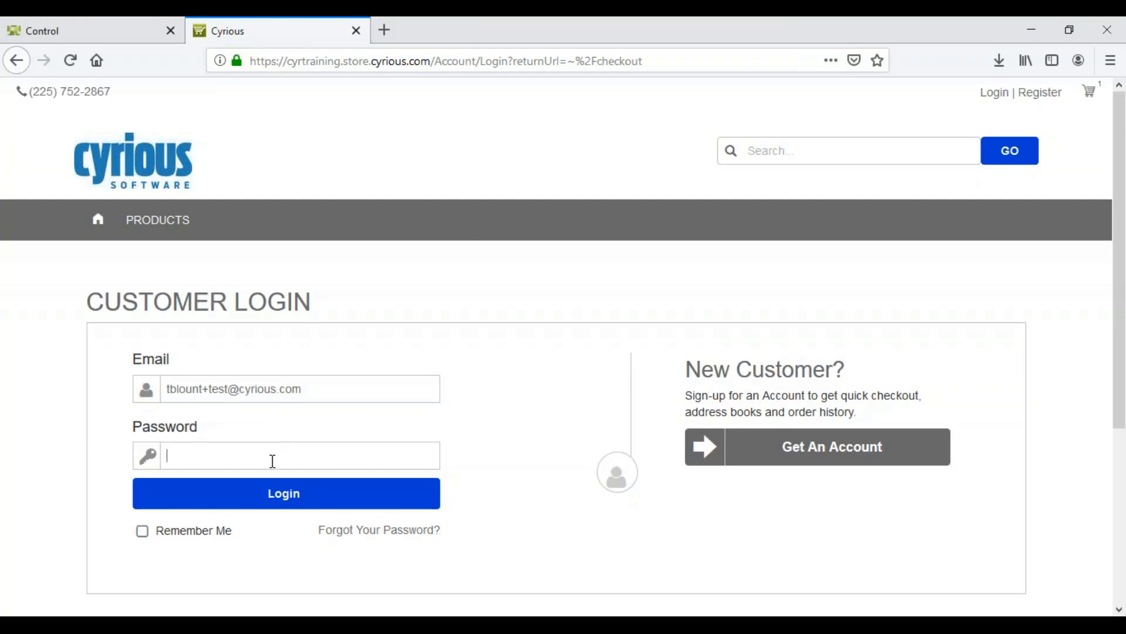
{"action": "type", "text": "*****"}
{"action": "key", "text": "BackSpace"}
{"action": "key", "text": "BackSpace"}
{"action": "key", "text": "BackSpace"}
{"action": "key", "text": "BackSpace"}
{"action": "key", "text": "BackSpace"}
{"action": "type", "text": "*********"}
{"action": "key", "text": "Return"}
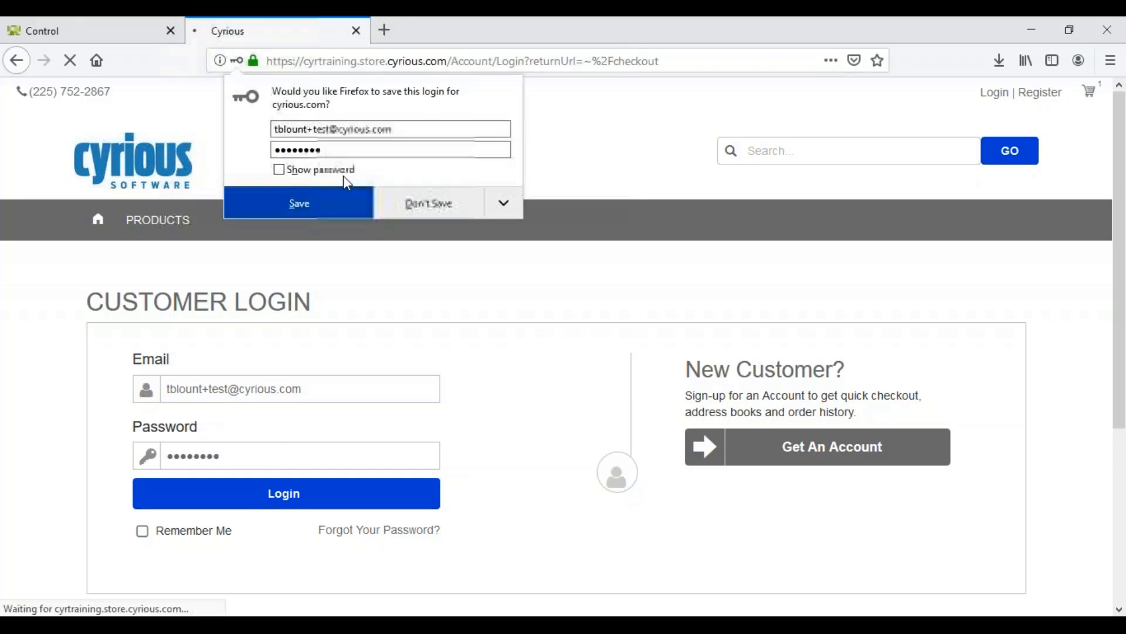
{"action": "left_click", "coordinate": [453, 203]}
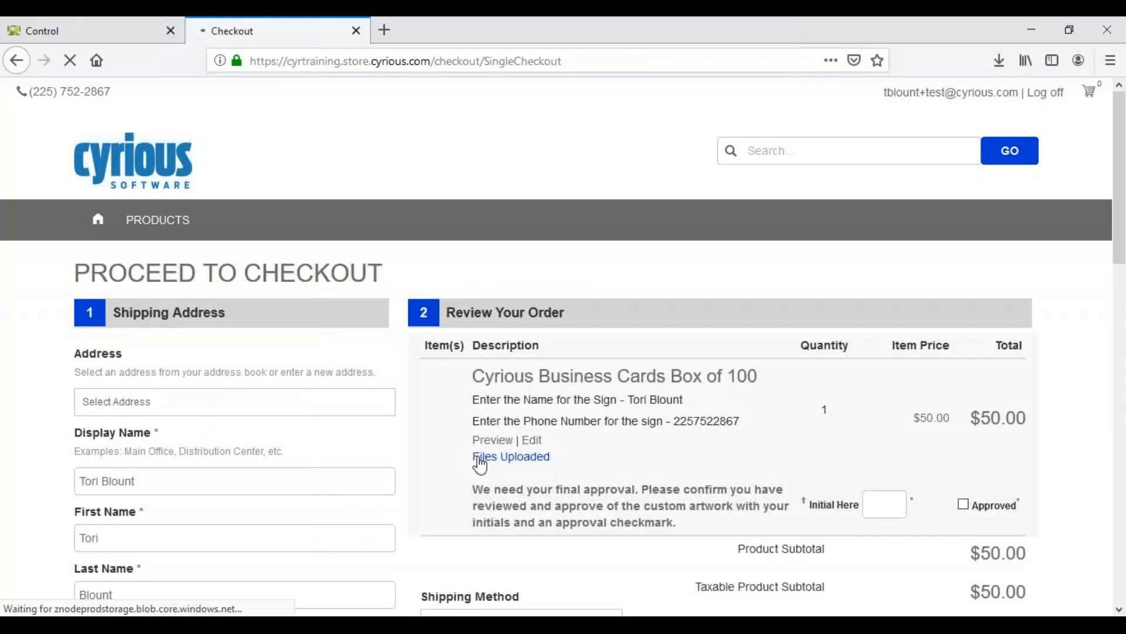
Select the customer's saved shipping address, and approve the custom artwork with the customer's initials and the Approved checkmark
{"action": "left_click", "coordinate": [371, 410]}
{"action": "left_click", "coordinate": [355, 440]}
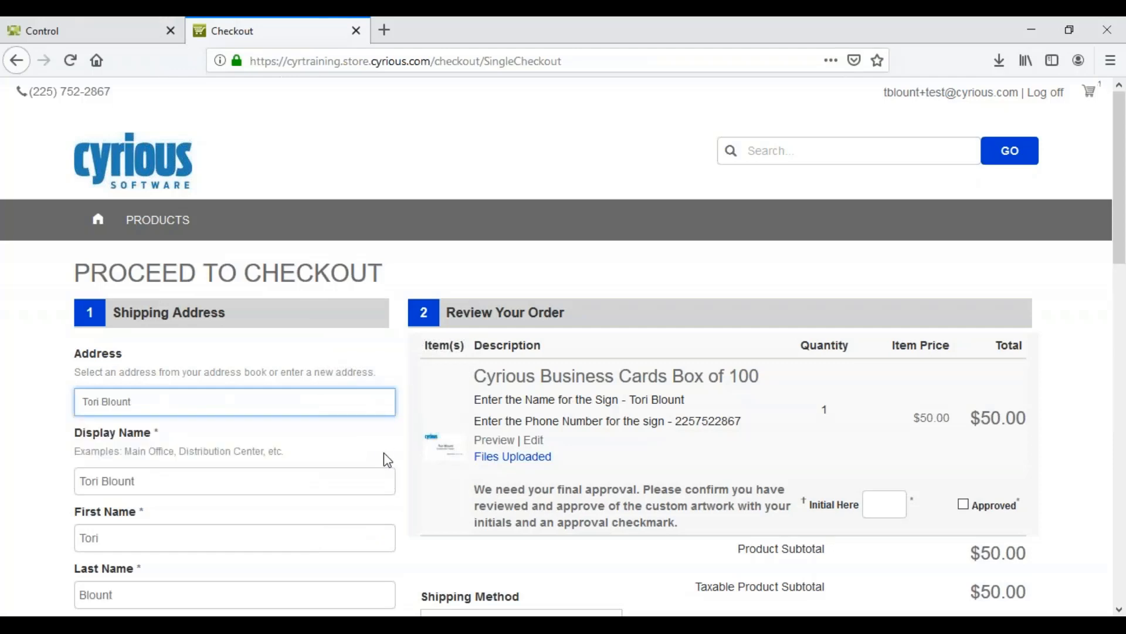
{"action": "scroll", "coordinate": [464, 517], "scroll_direction": "down", "scroll_amount": 3}
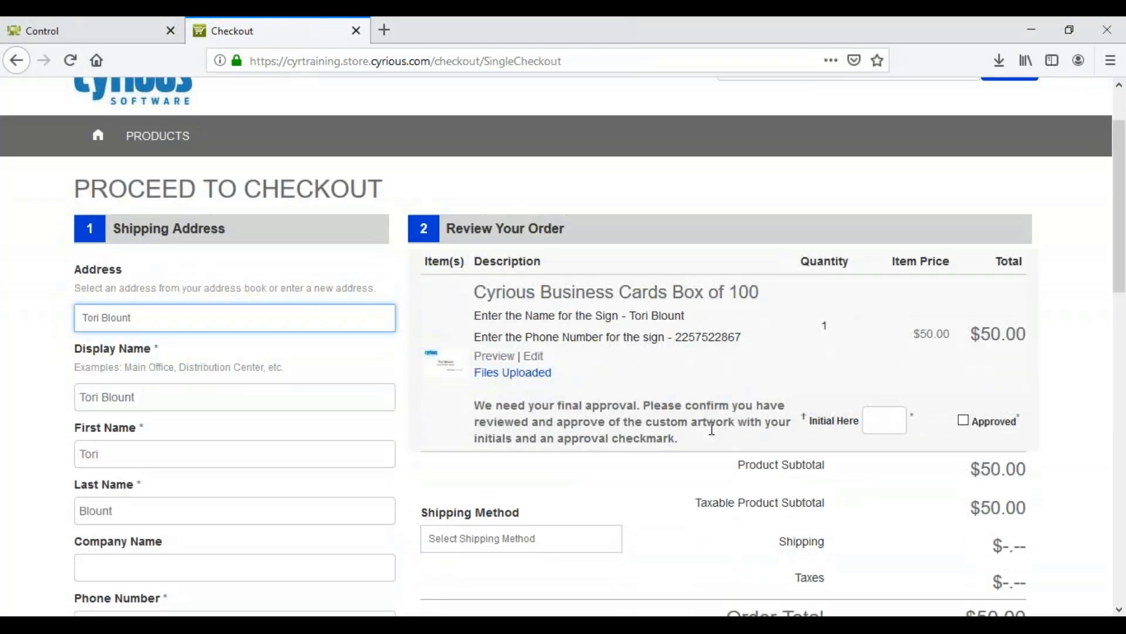
{"action": "left_click", "coordinate": [477, 413]}
{"action": "left_click_drag", "start_coordinate": [474, 404], "coordinate": [679, 438]}
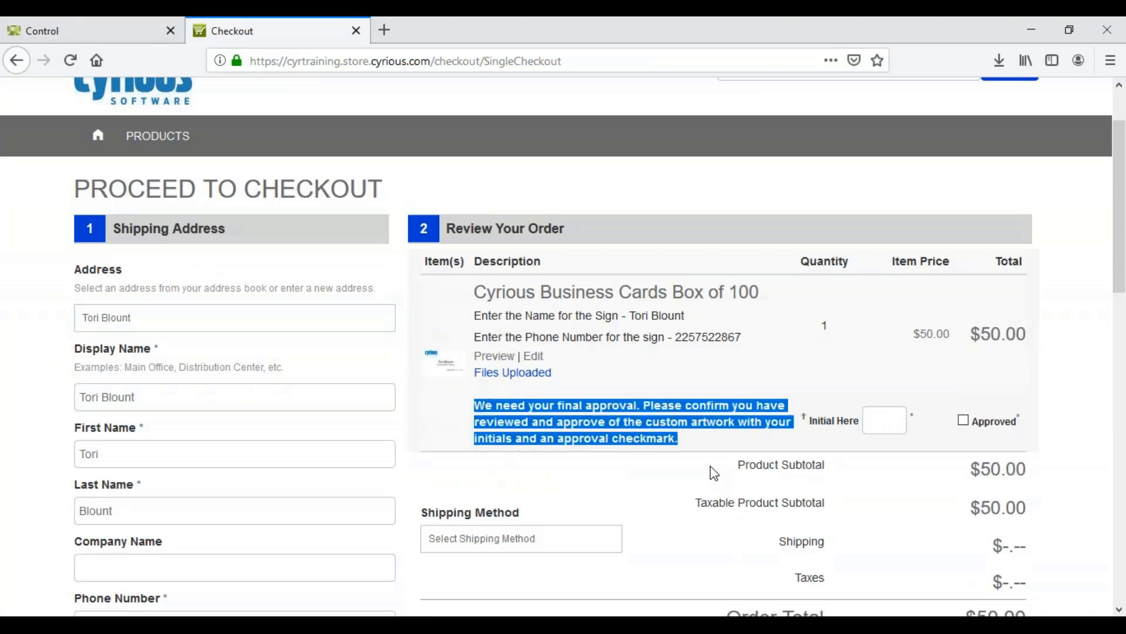
{"action": "left_click", "coordinate": [698, 452]}
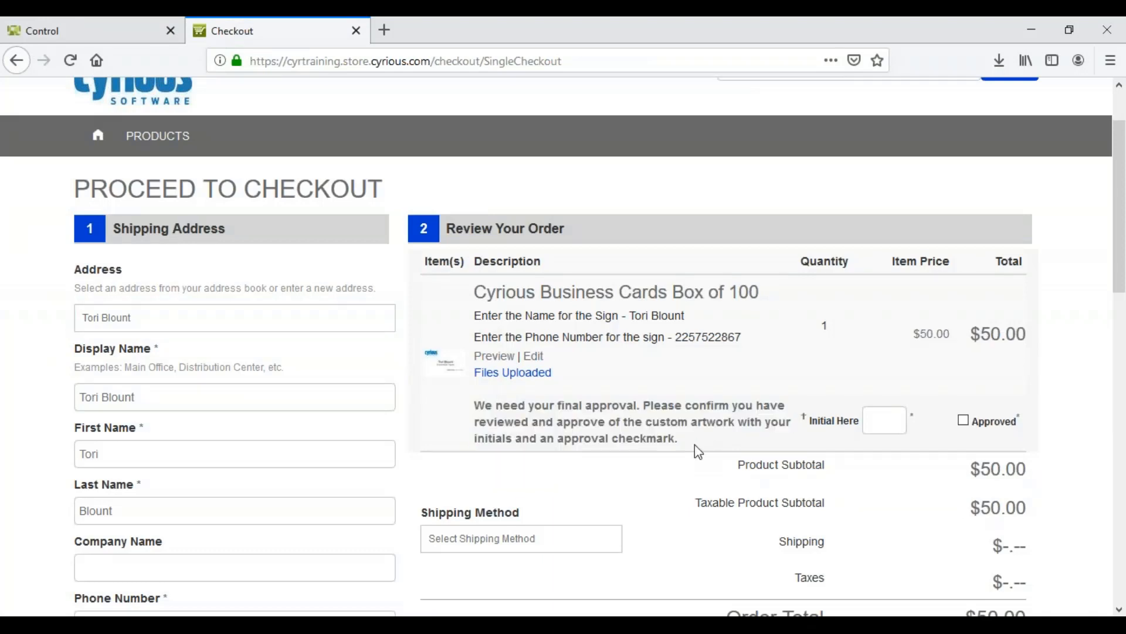
{"action": "left_click", "coordinate": [867, 418]}
{"action": "type", "text": "tlb"}
{"action": "left_click", "coordinate": [964, 420]}
Choose Custom Flat Rate as the shipping method for the order
{"action": "scroll", "coordinate": [935, 450], "scroll_direction": "down", "scroll_amount": 1}
{"action": "scroll", "coordinate": [933, 447], "scroll_direction": "down", "scroll_amount": 1}
{"action": "left_click", "coordinate": [559, 454]}
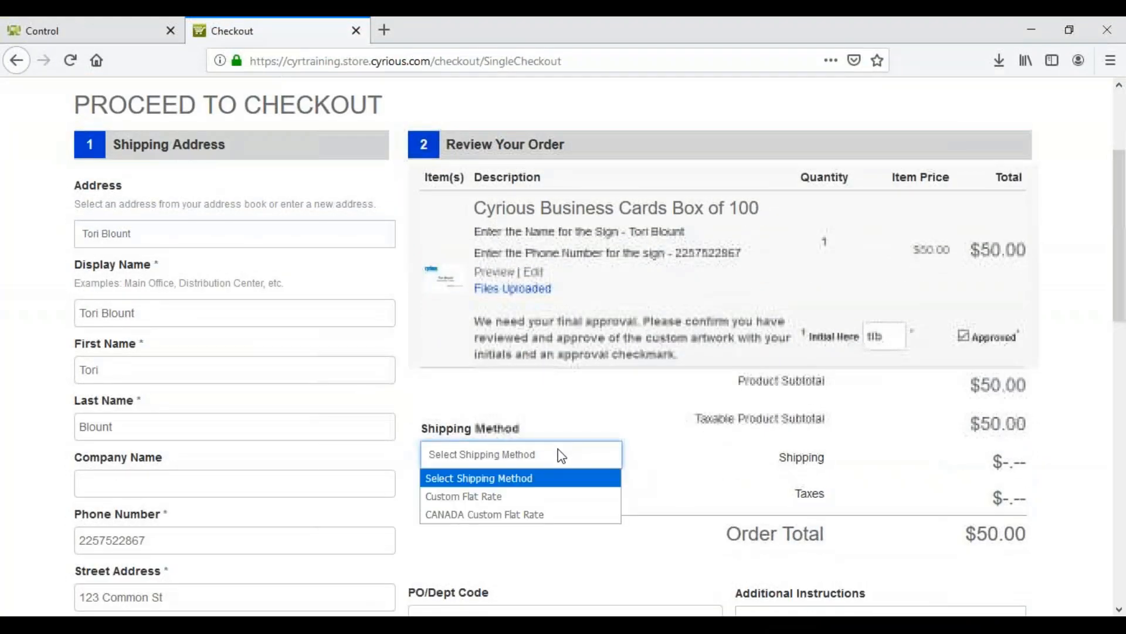
{"action": "left_click", "coordinate": [558, 496]}
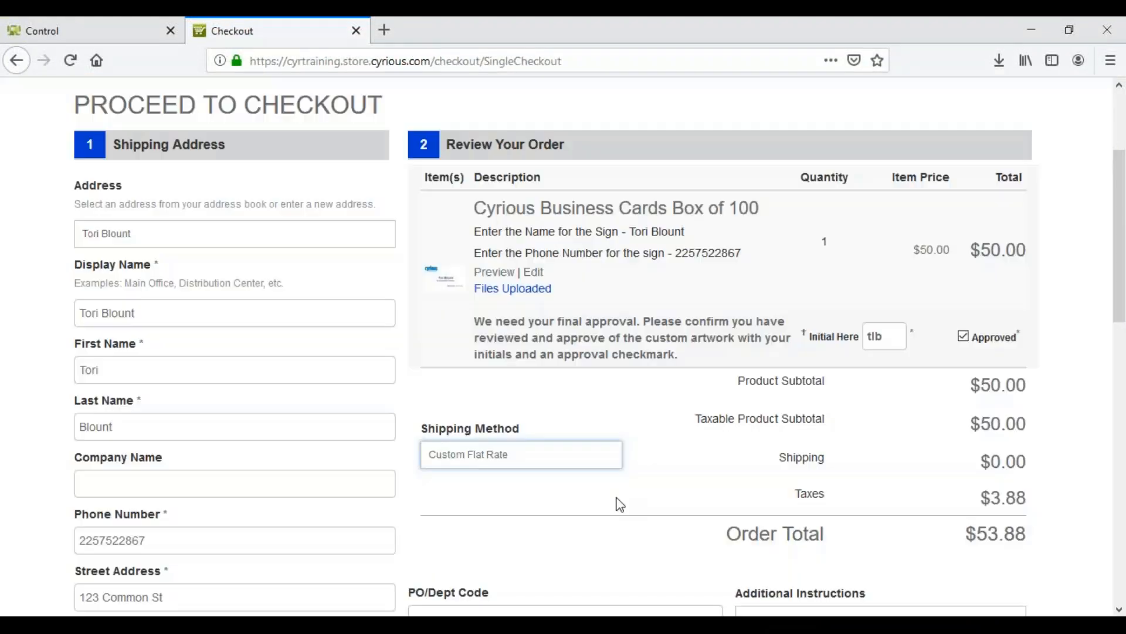
Read the responsibility statement under Terms and Conditions and accept it
{"action": "scroll", "coordinate": [616, 502], "scroll_direction": "down", "scroll_amount": 4}
{"action": "scroll", "coordinate": [621, 516], "scroll_direction": "down", "scroll_amount": 3}
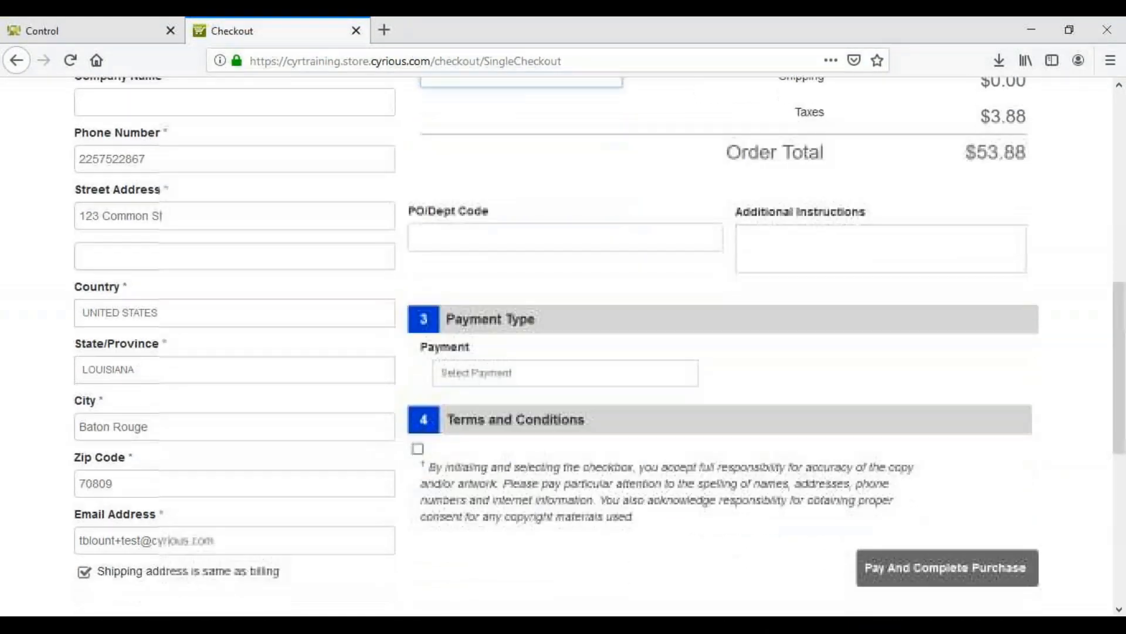
{"action": "left_click_drag", "start_coordinate": [640, 480], "coordinate": [428, 428]}
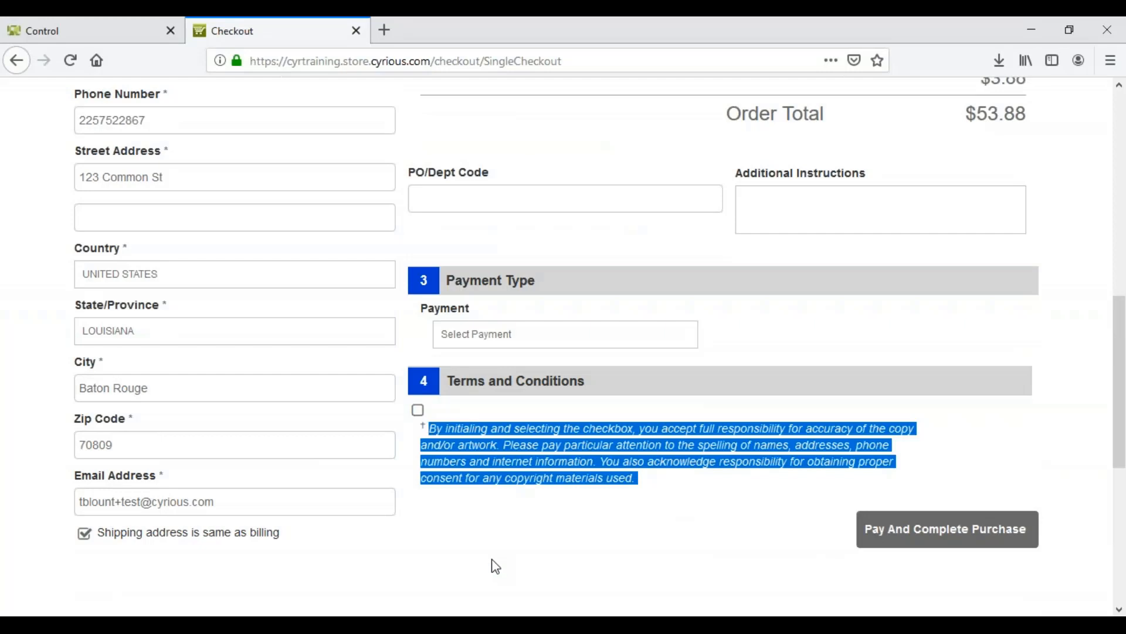
{"action": "left_click", "coordinate": [649, 502]}
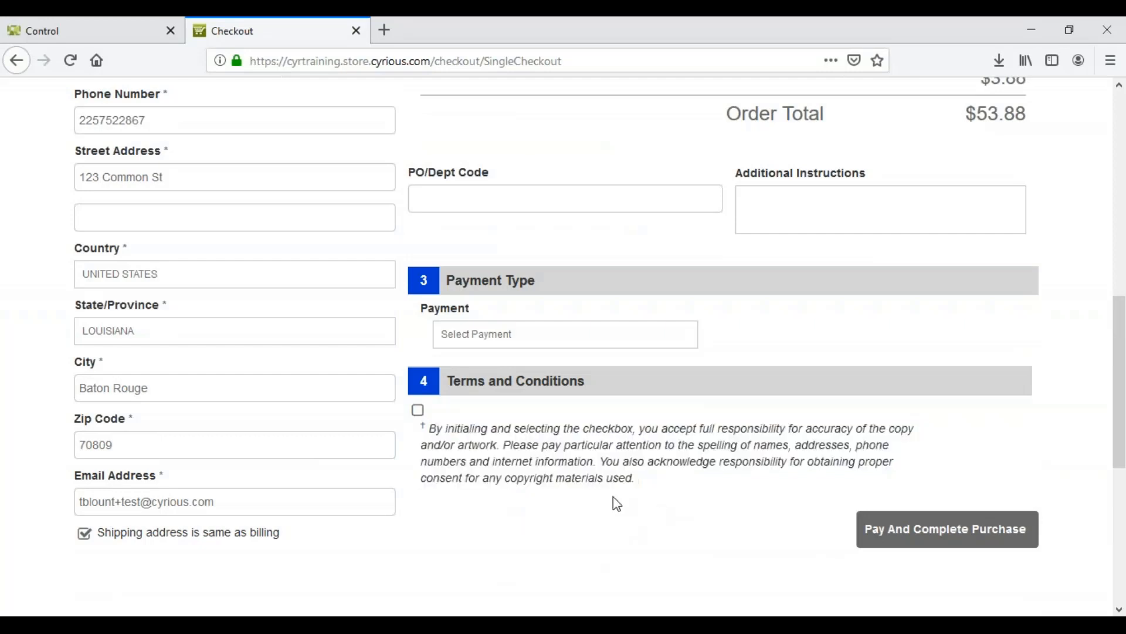
{"action": "left_click", "coordinate": [417, 410]}
Set the payment type to COD and submit the order to complete the purchase
{"action": "left_click", "coordinate": [644, 343]}
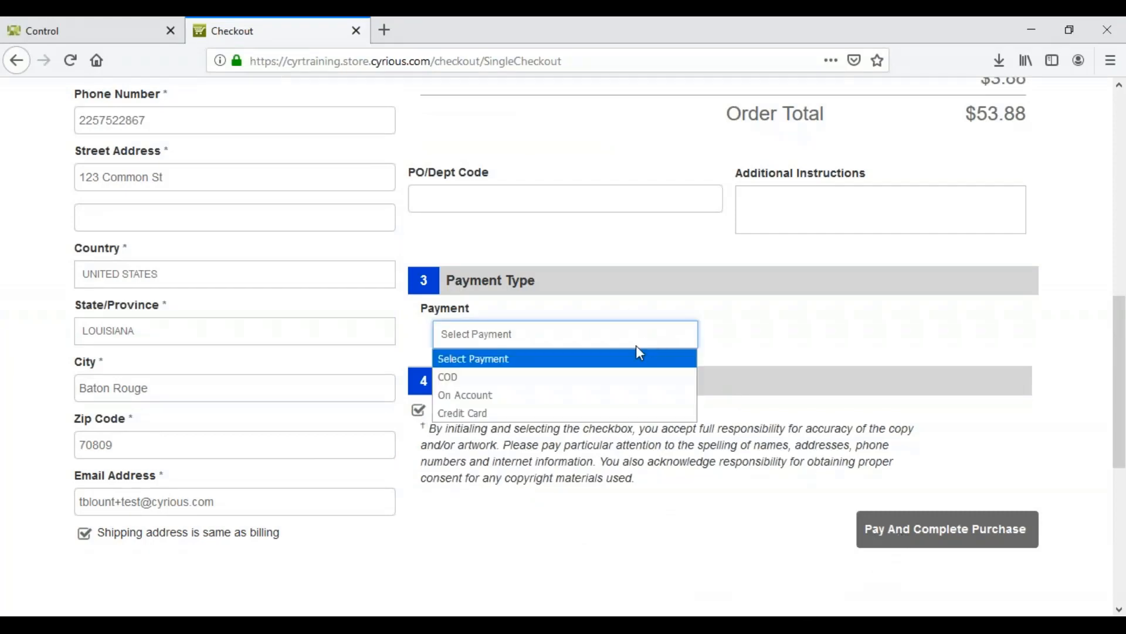
{"action": "left_click", "coordinate": [599, 377]}
{"action": "left_click", "coordinate": [927, 546]}
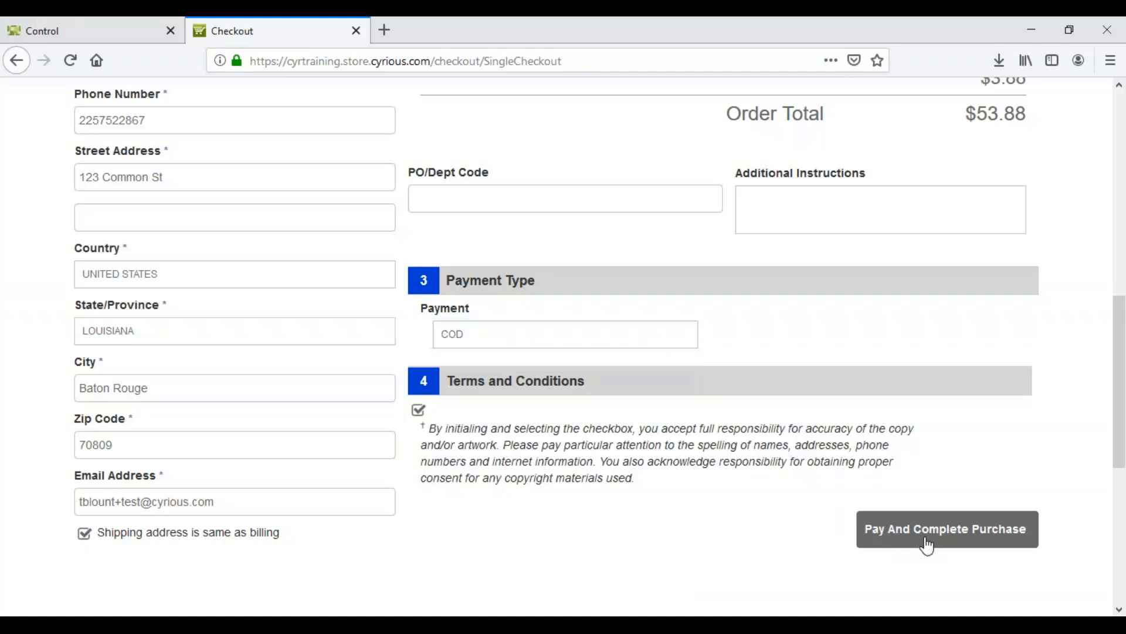